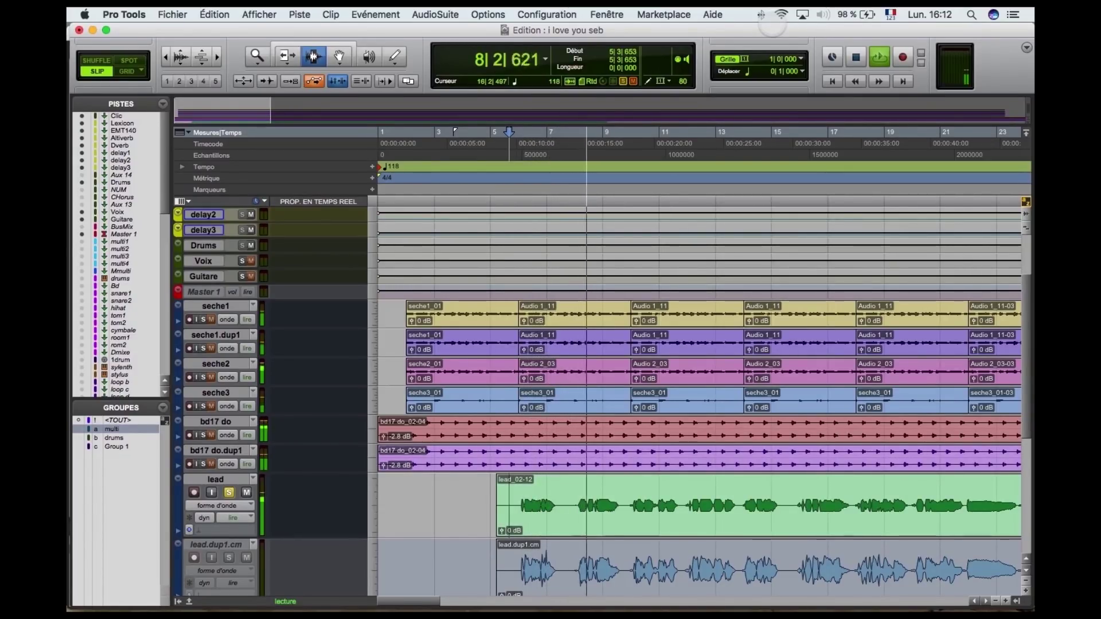
Stop playback and create one new mono audio track placed directly below the lead track
key("space")
key("super+equal")
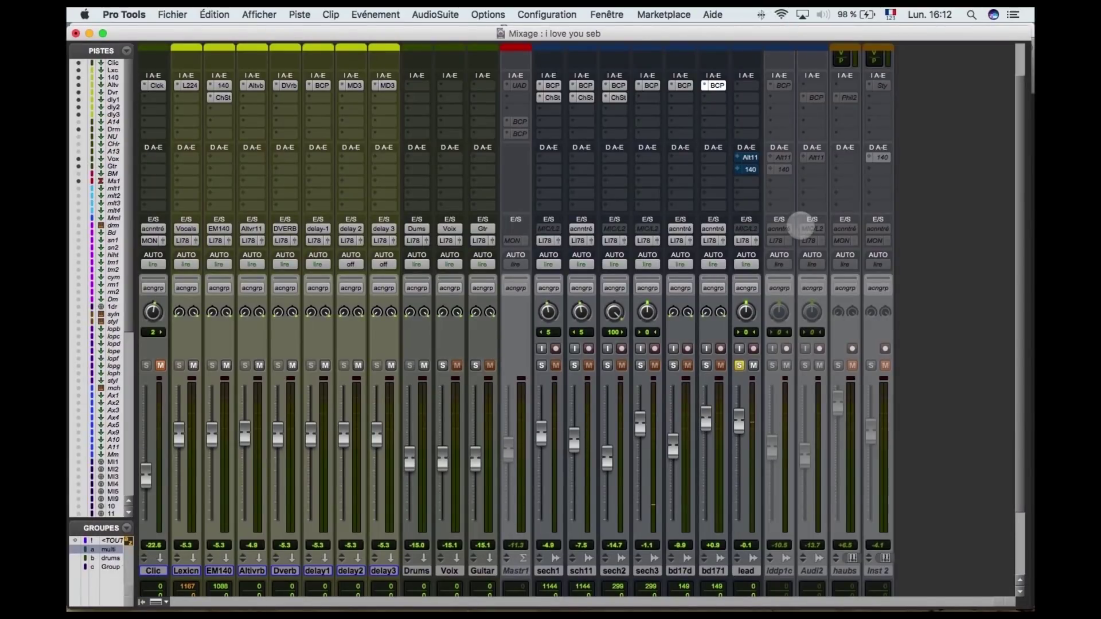
key("super+equal")
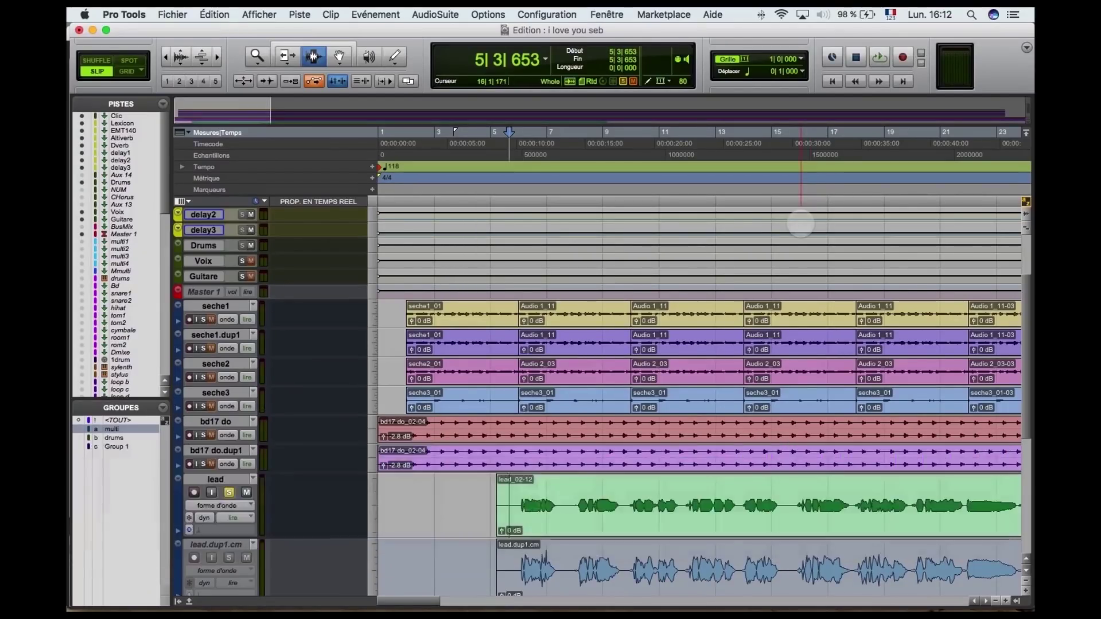
key("shift+super+n")
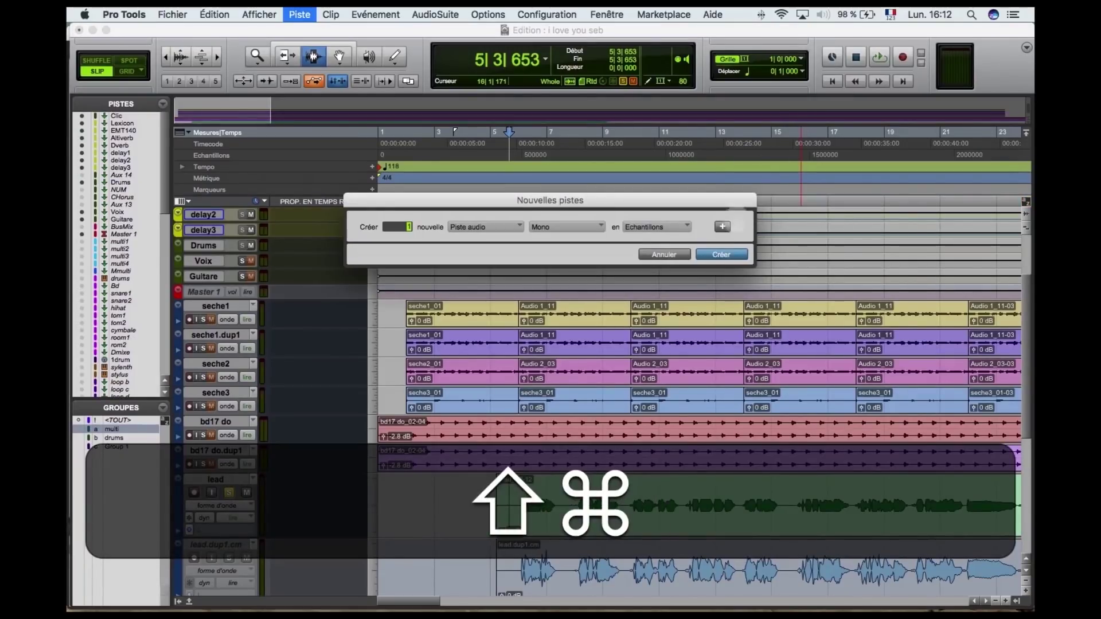
left_click(721, 255)
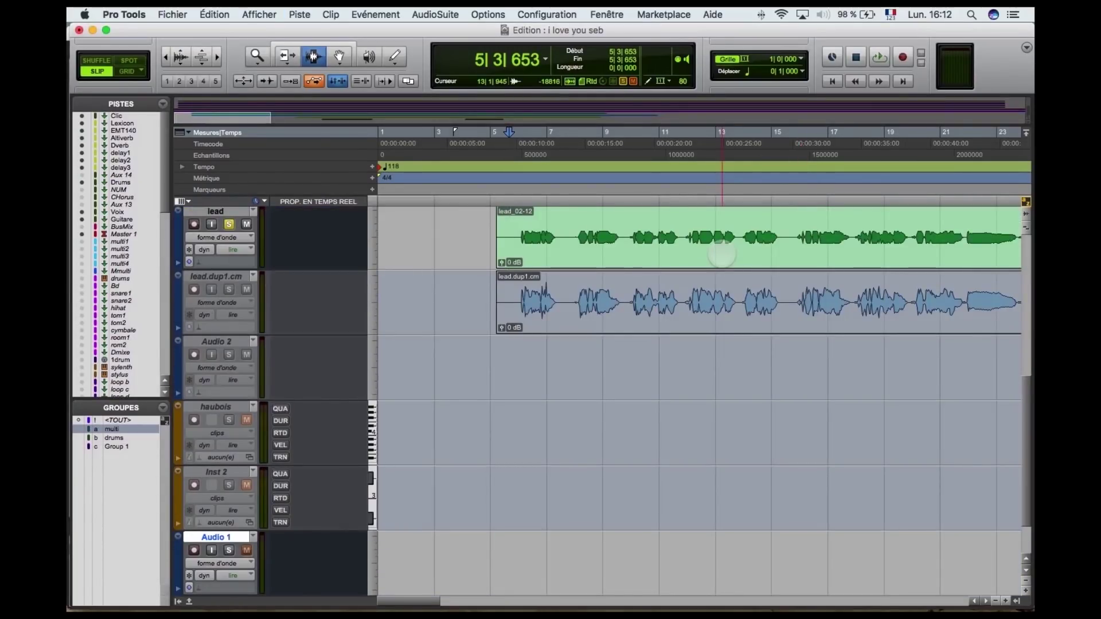
scroll(717, 256, "down", 2)
scroll(715, 256, "up", 10)
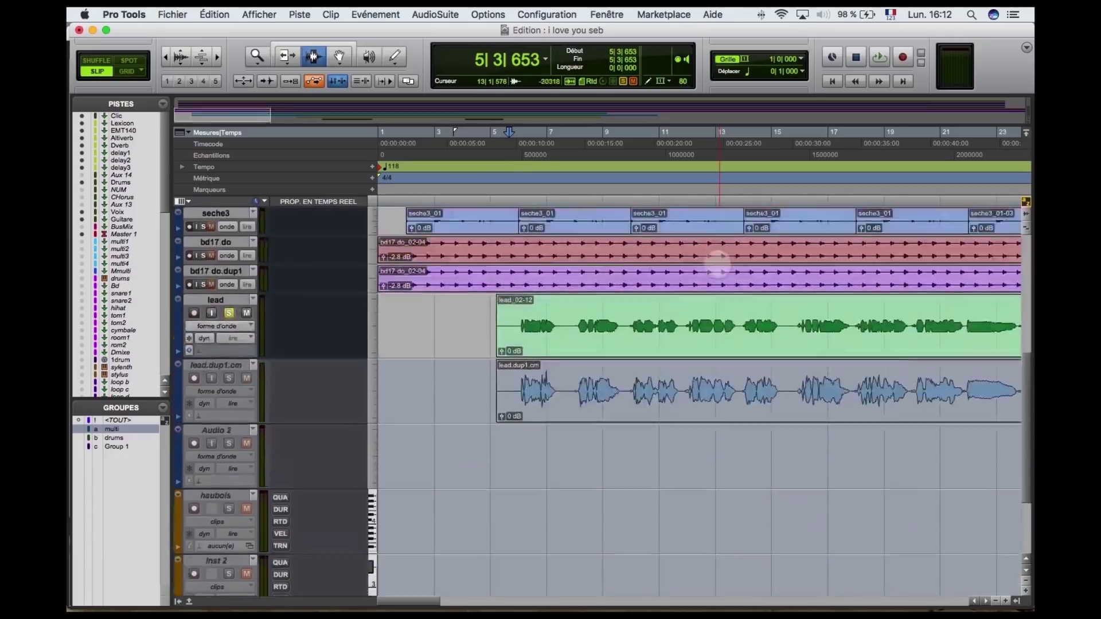
scroll(375, 453, "down", 12)
left_click_drag(218, 470, 236, 401)
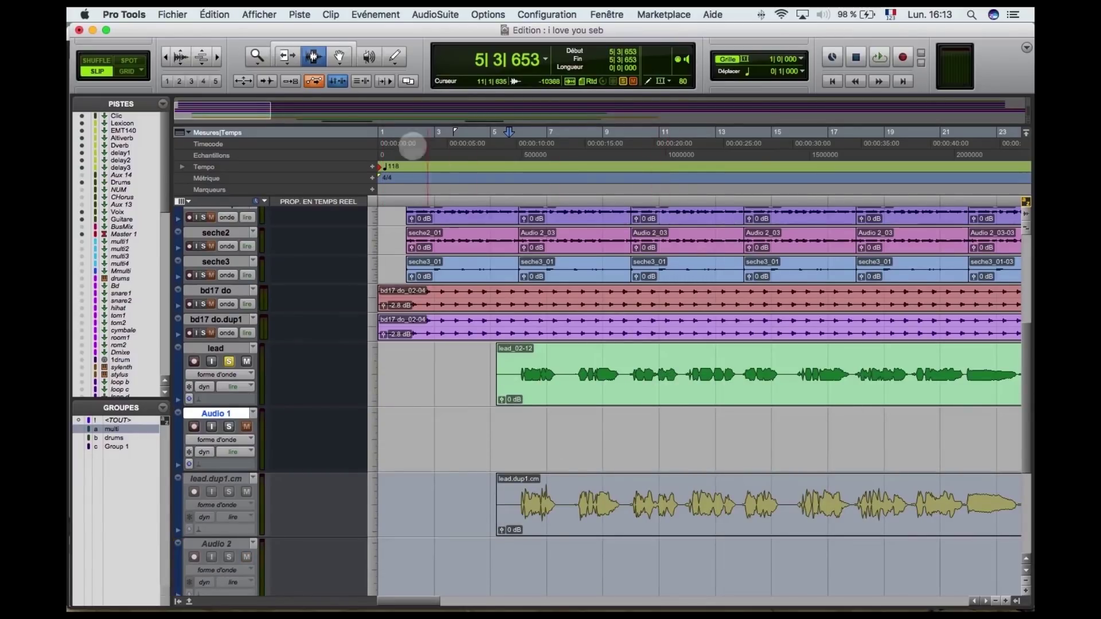
Duplicate the lead_02-12 clip onto the Audio 1 track at the same time position and solo Audio 1
left_click(338, 56)
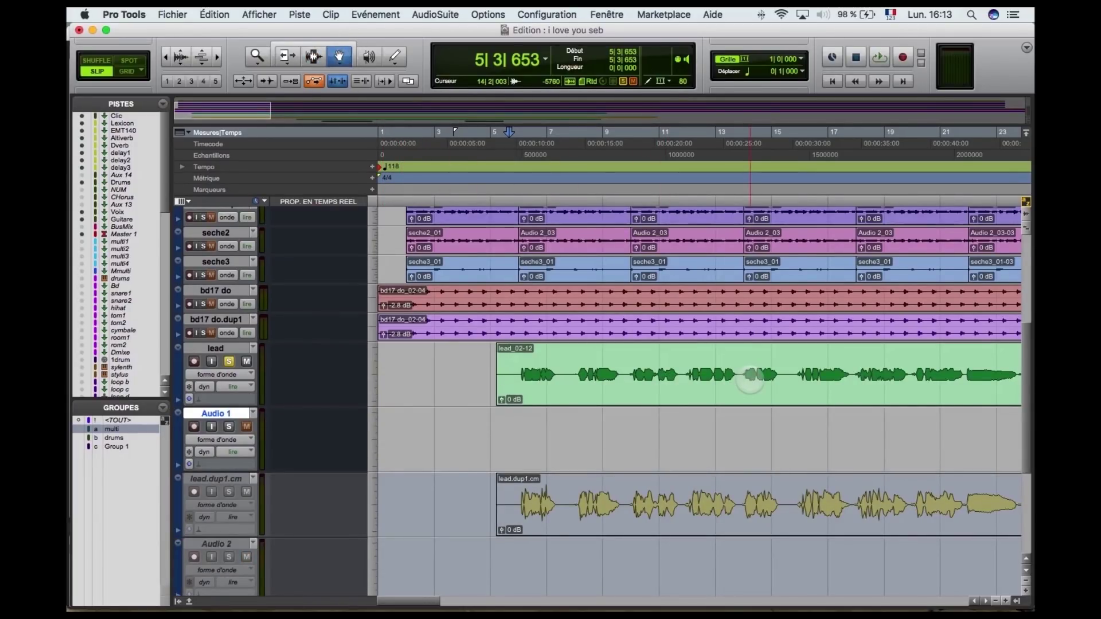
left_click(750, 378, "alt")
left_click_drag(750, 378, 744, 424)
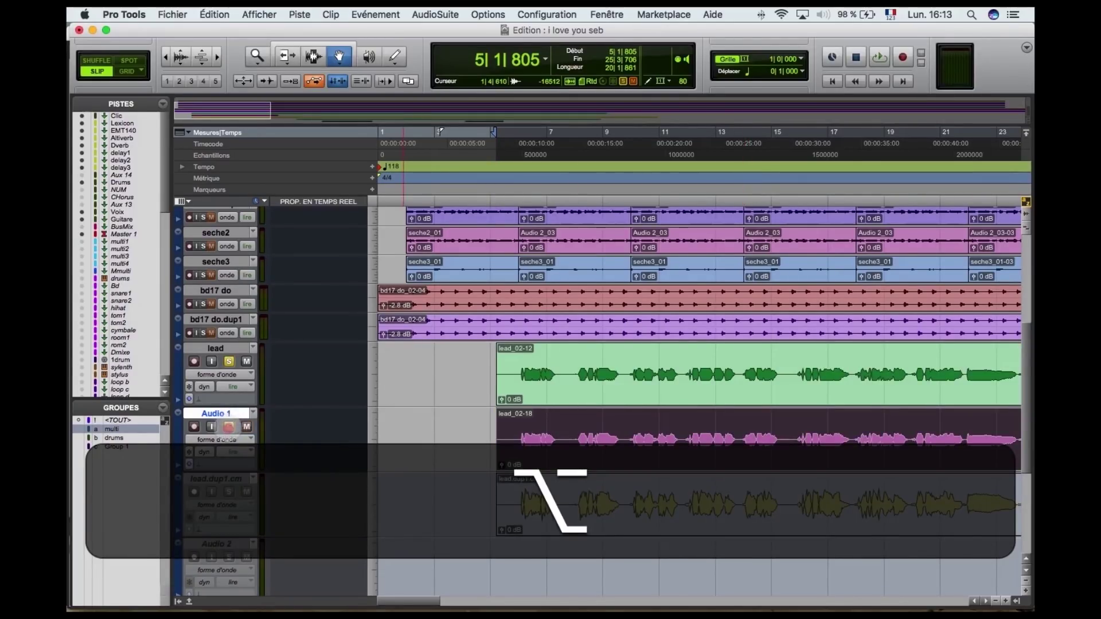
Route the Audio 1 track's output to LINE 7-8 (stereo) in the mixer
key("super+equal")
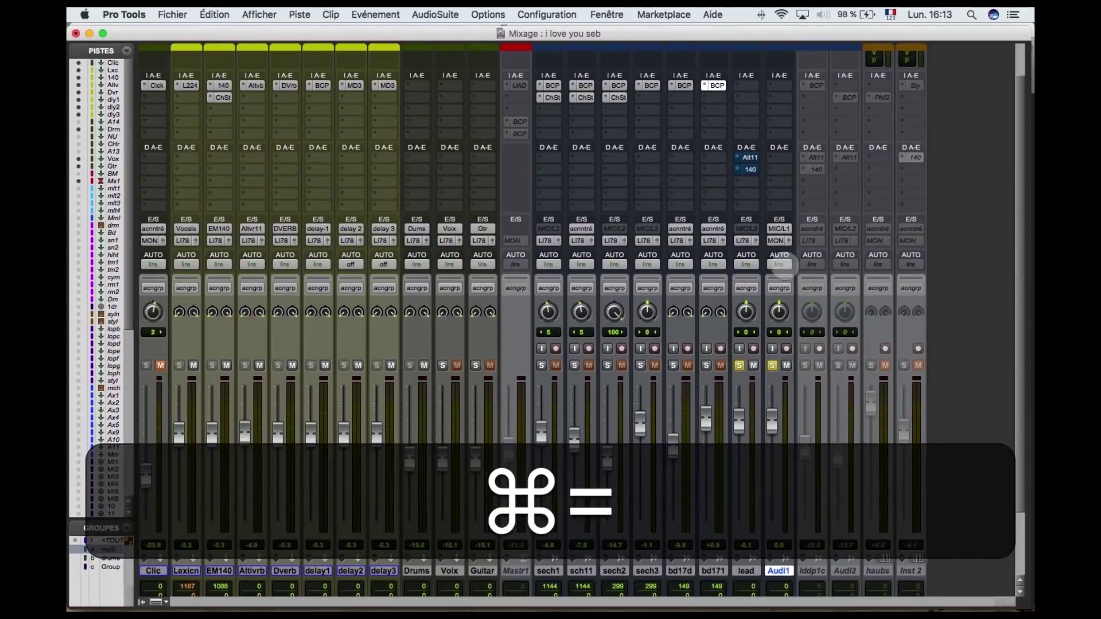
left_click(778, 241)
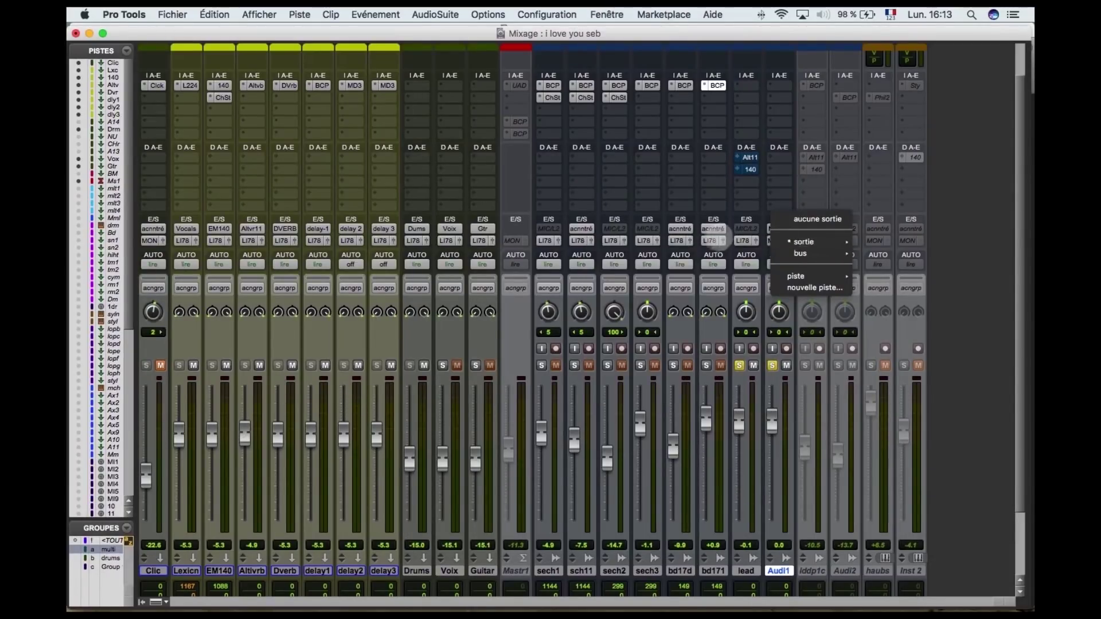
mouse_move(805, 241)
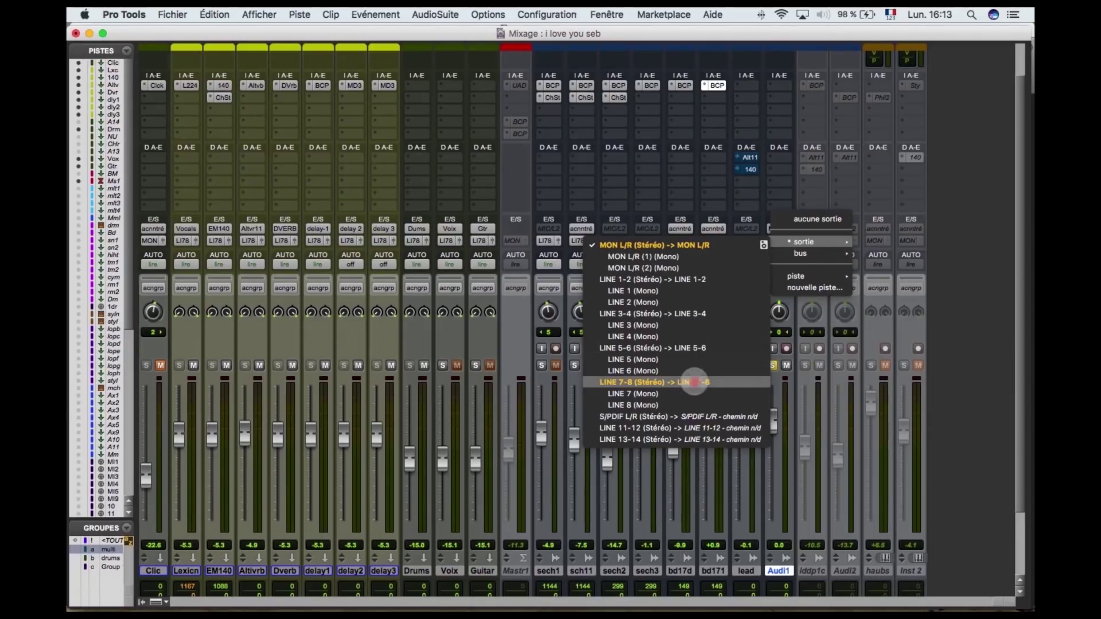
left_click(696, 382)
Pan lead to 99 left and Audio 1 to 100 right, and audition the two soloed tracks in the edit view
left_click_drag(745, 311, 702, 379)
left_click_drag(778, 312, 783, 271)
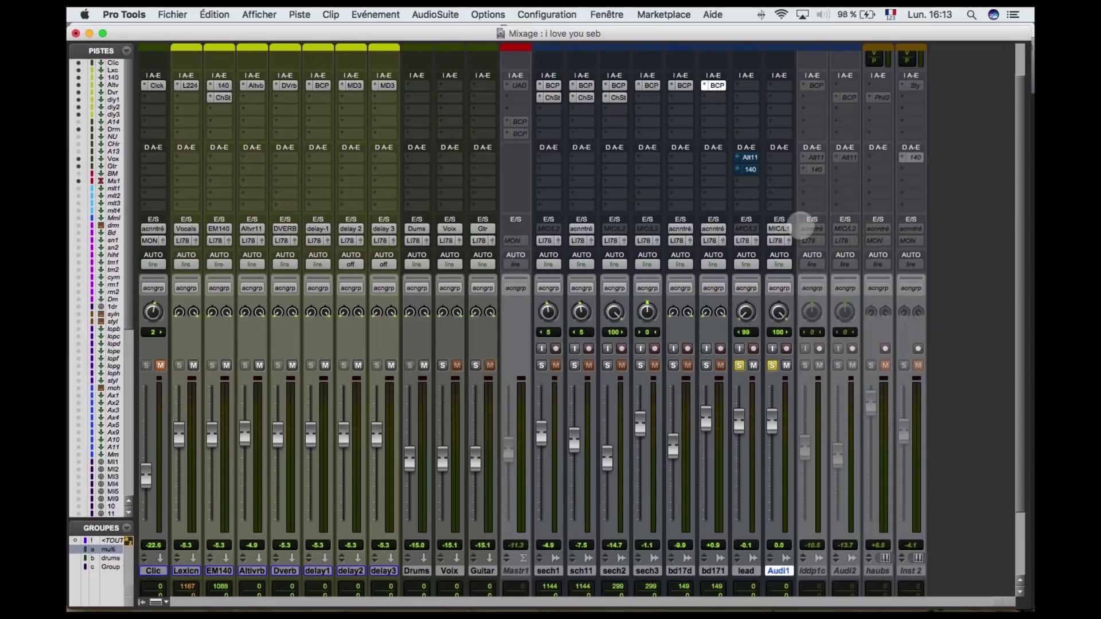
key("super+equal")
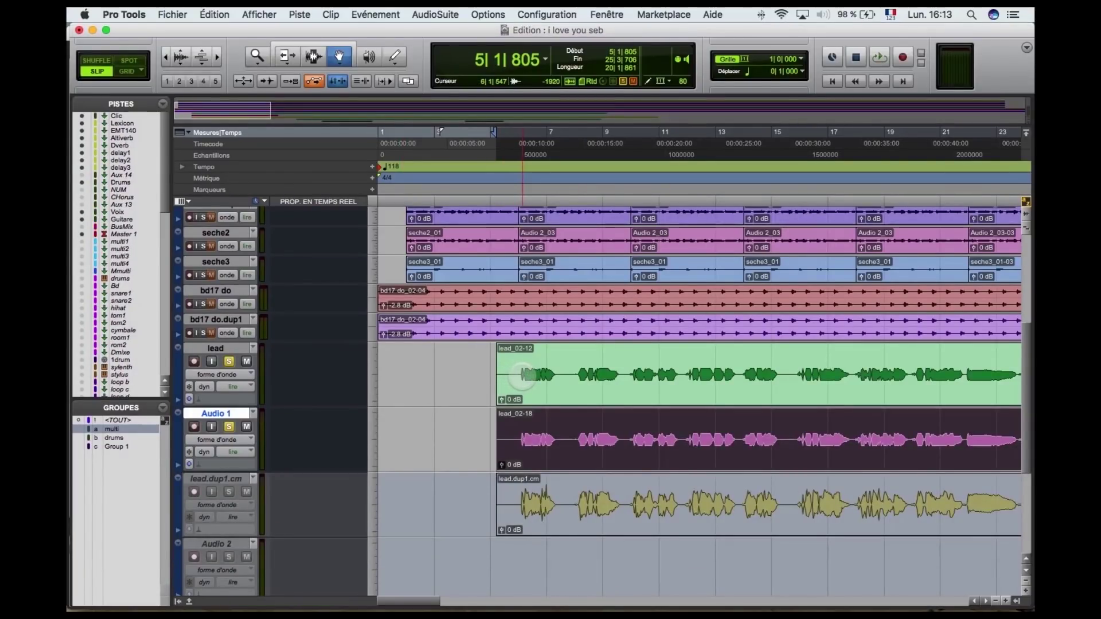
key("space")
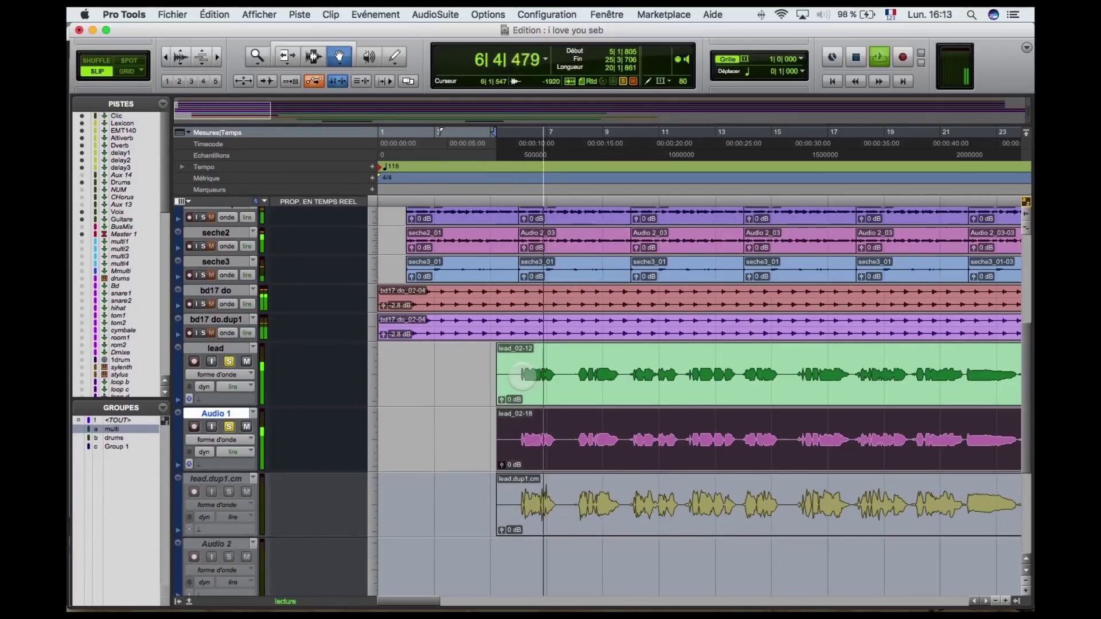
key("space")
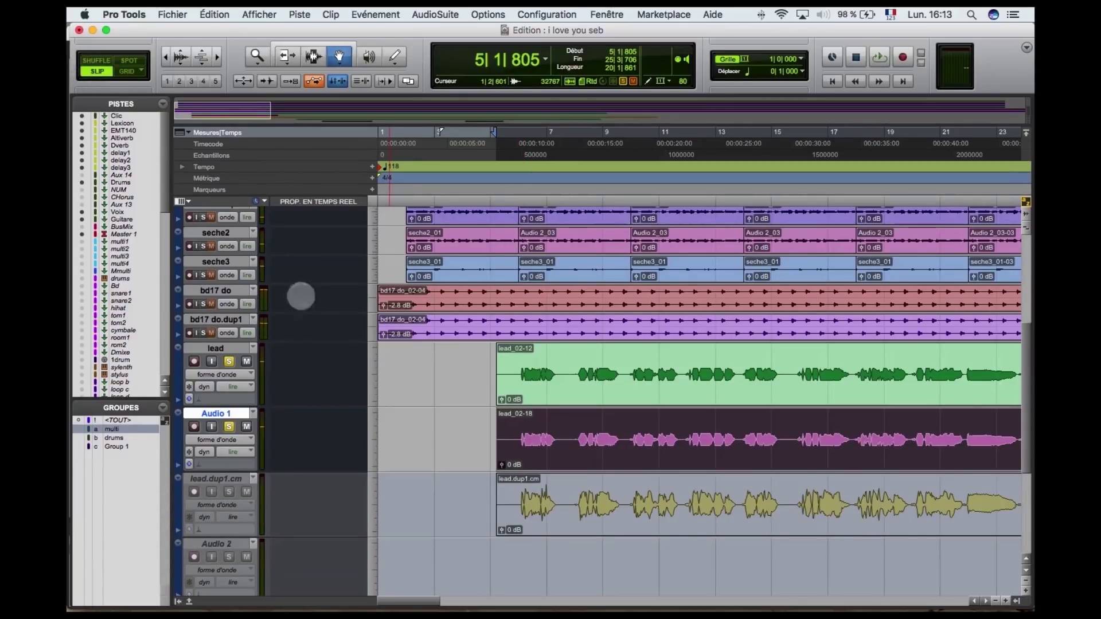
Shift the Audio 1 clip later to start at 5|1|874 and audition the delay against lead
key("t")
key("t")
key("t")
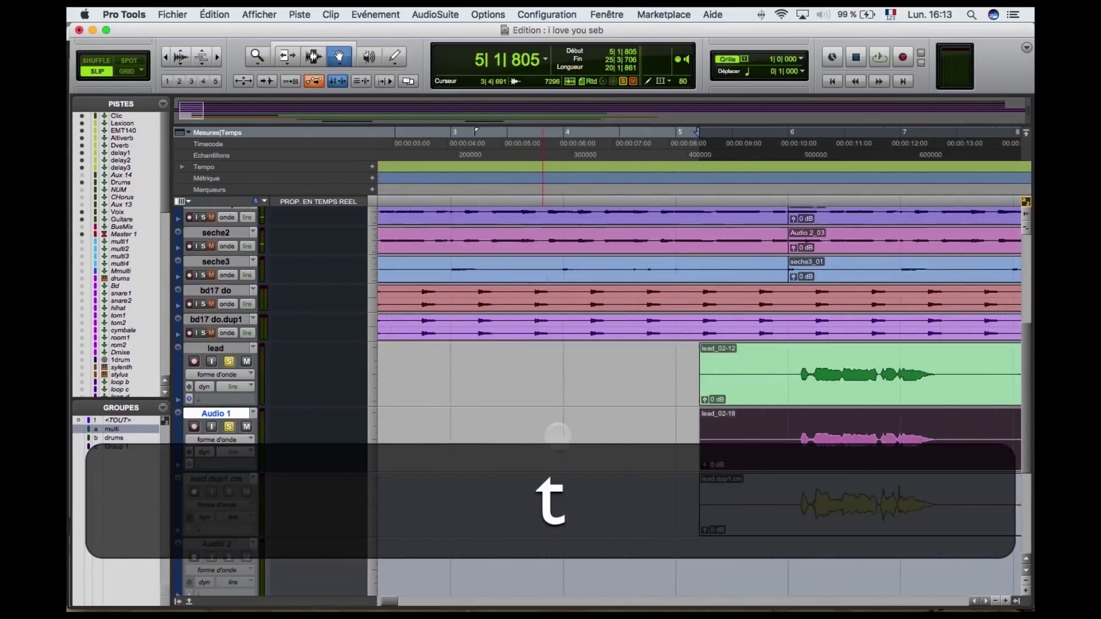
left_click_drag(725, 454, 727, 454)
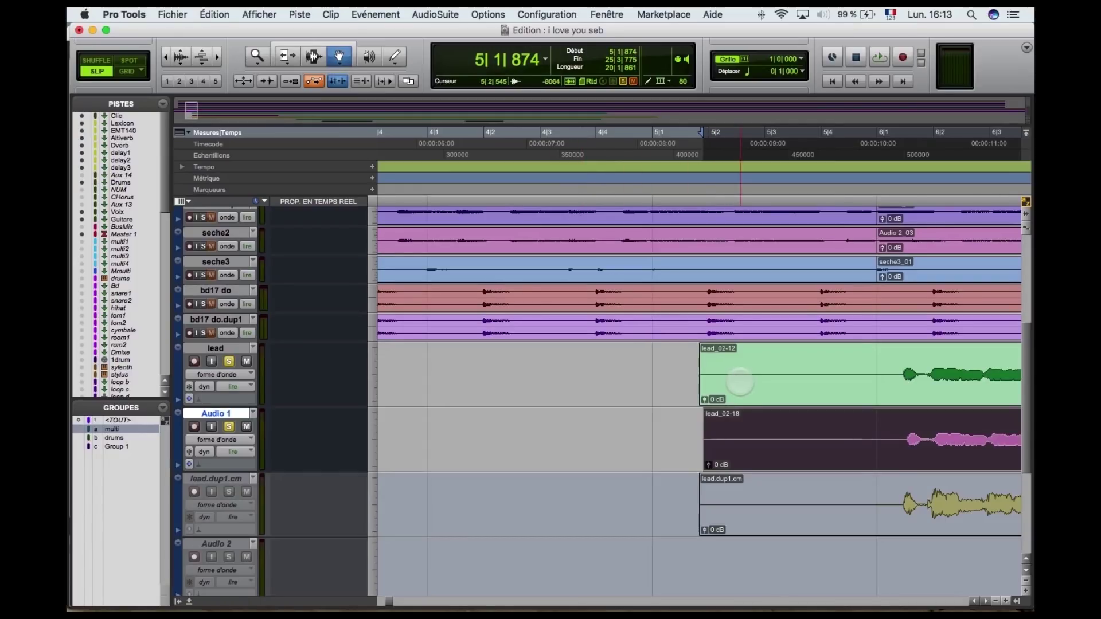
key("space")
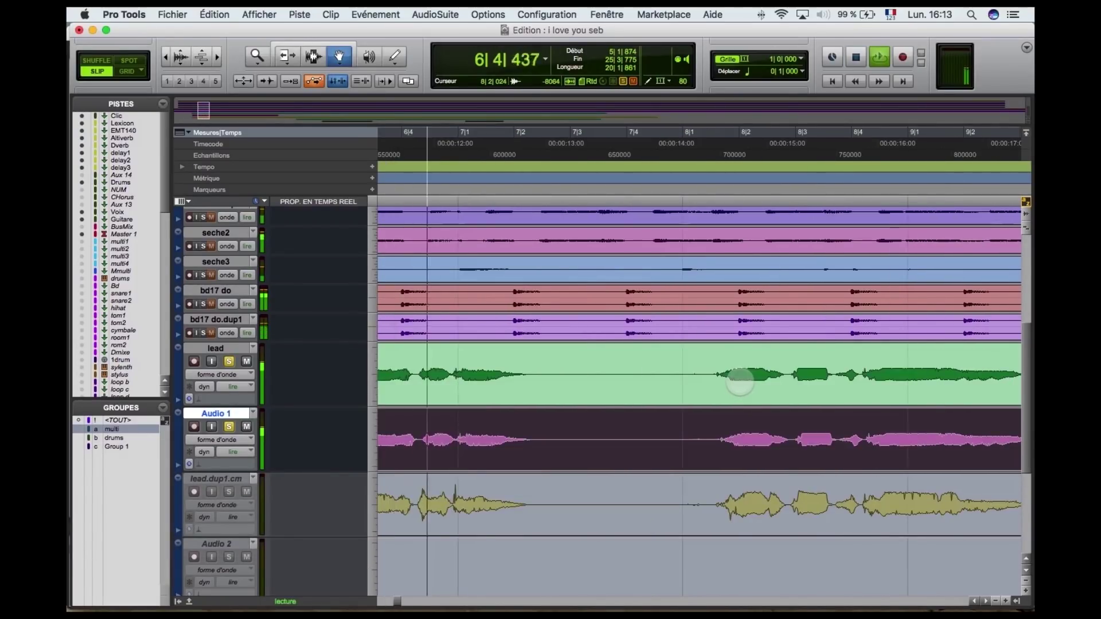
key("space")
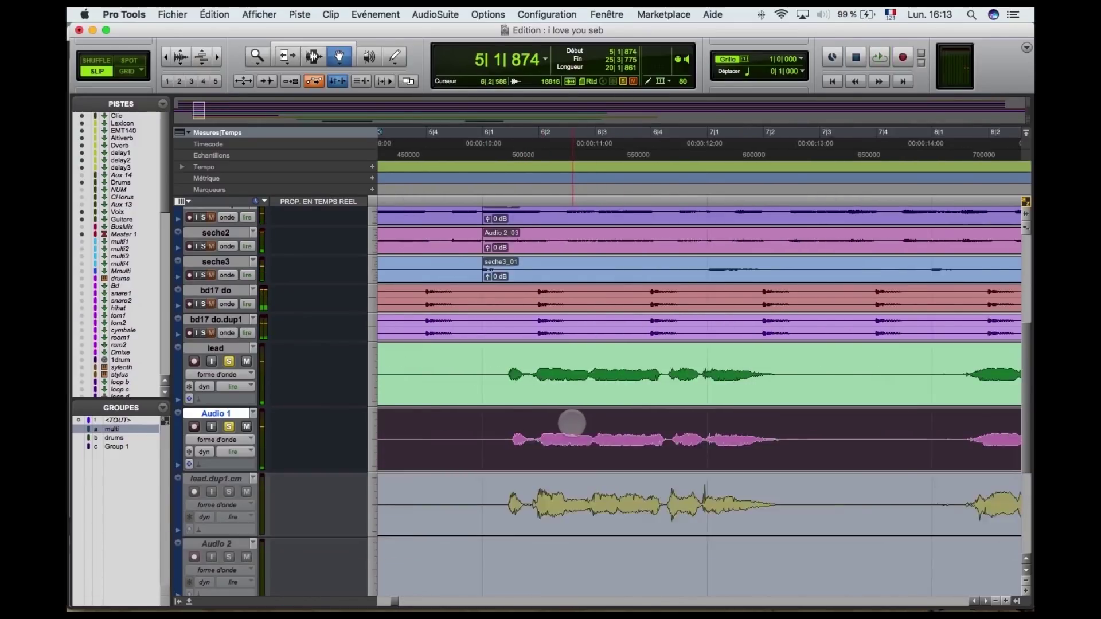
Move the Audio 1 clip closer to lead so it starts at 5|1|817, and audition the shorter offset
left_click_drag(587, 422, 584, 411)
key("space")
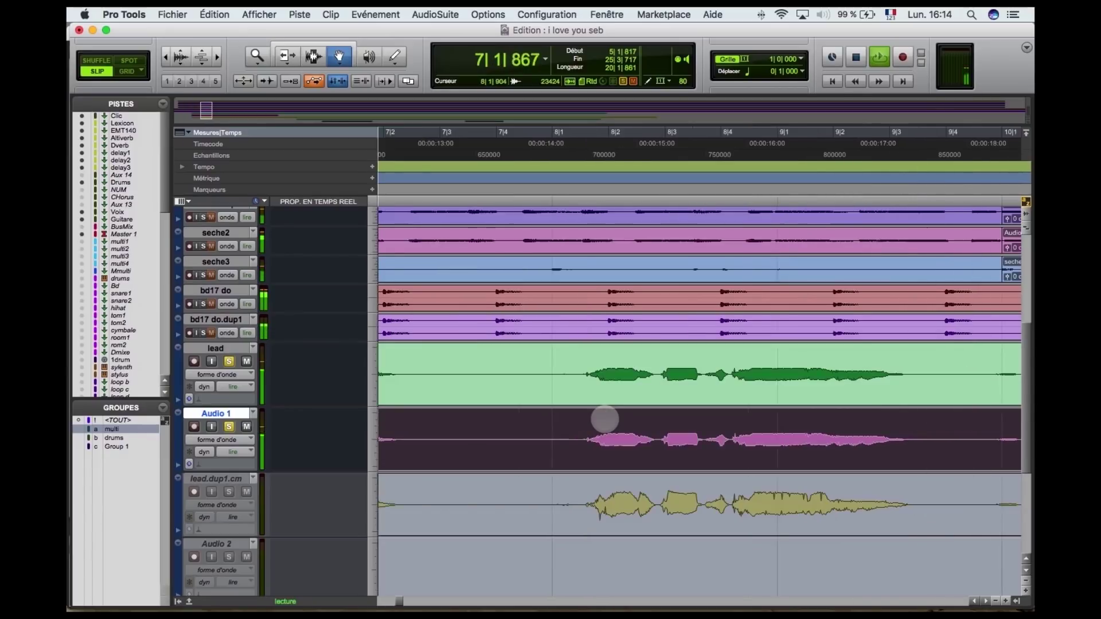
key("space")
key("space")
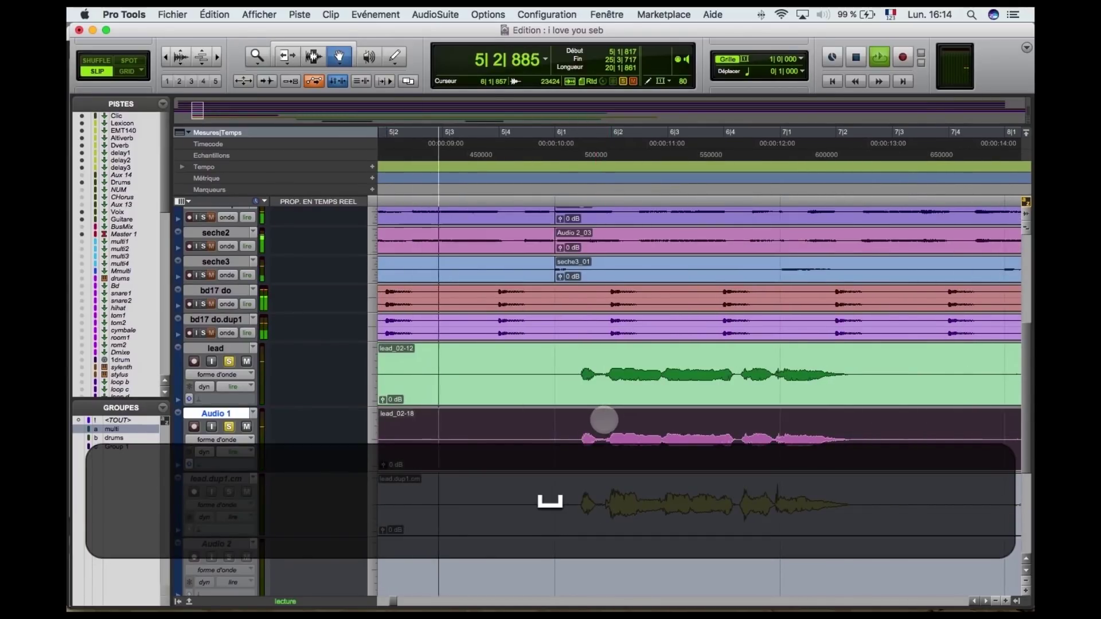
key("space")
Fine-tune the start of the Audio 1 clip to 5|1|818
scroll(571, 429, "left", 10)
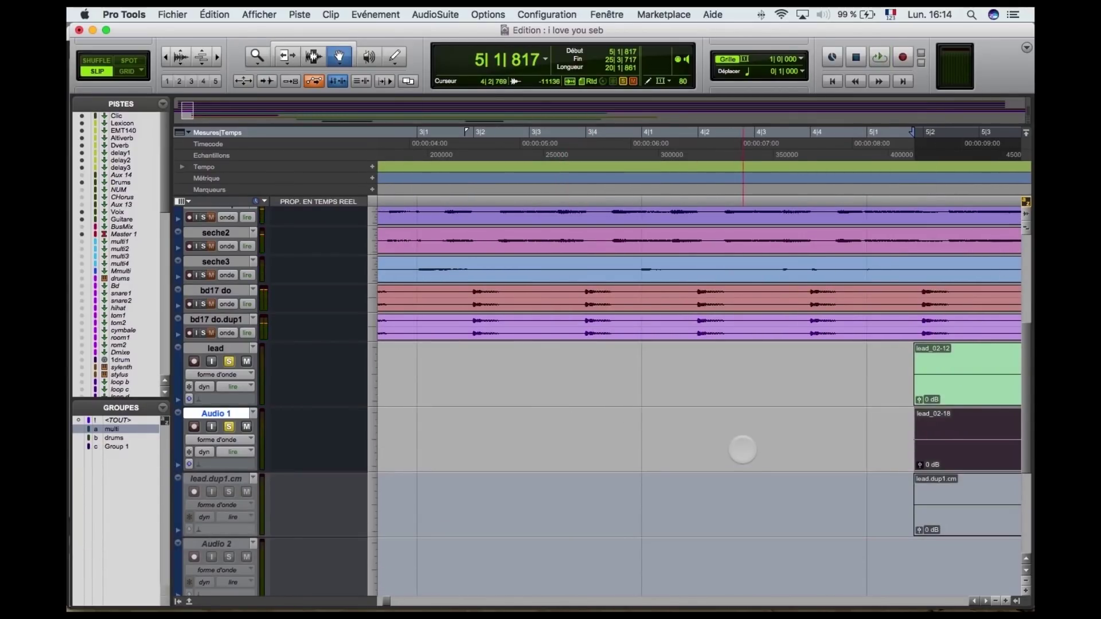
key("t")
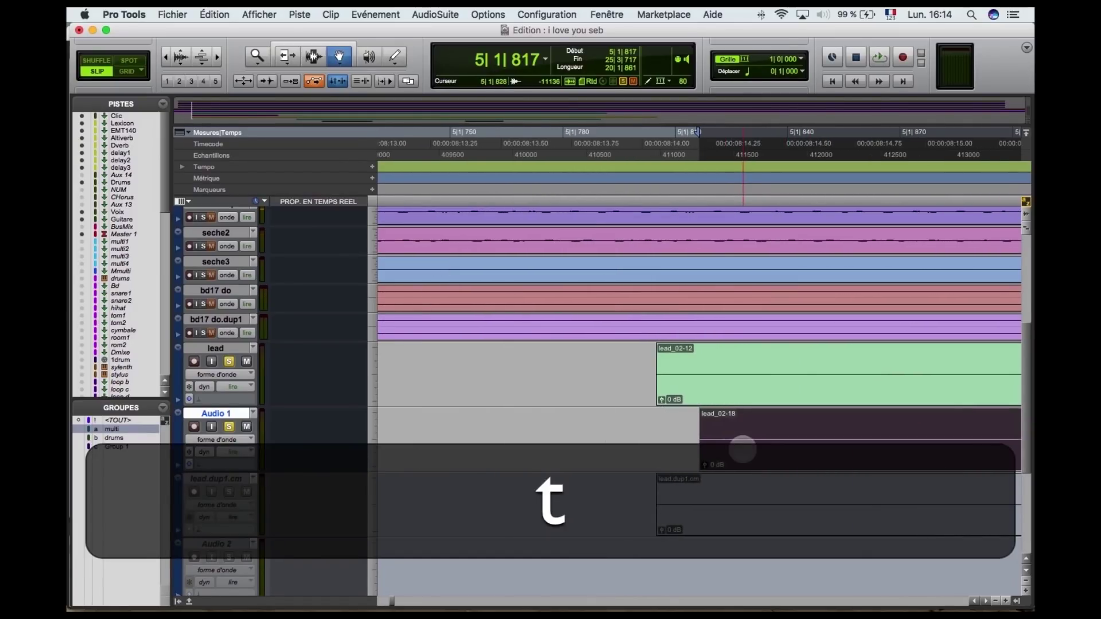
left_click(730, 437)
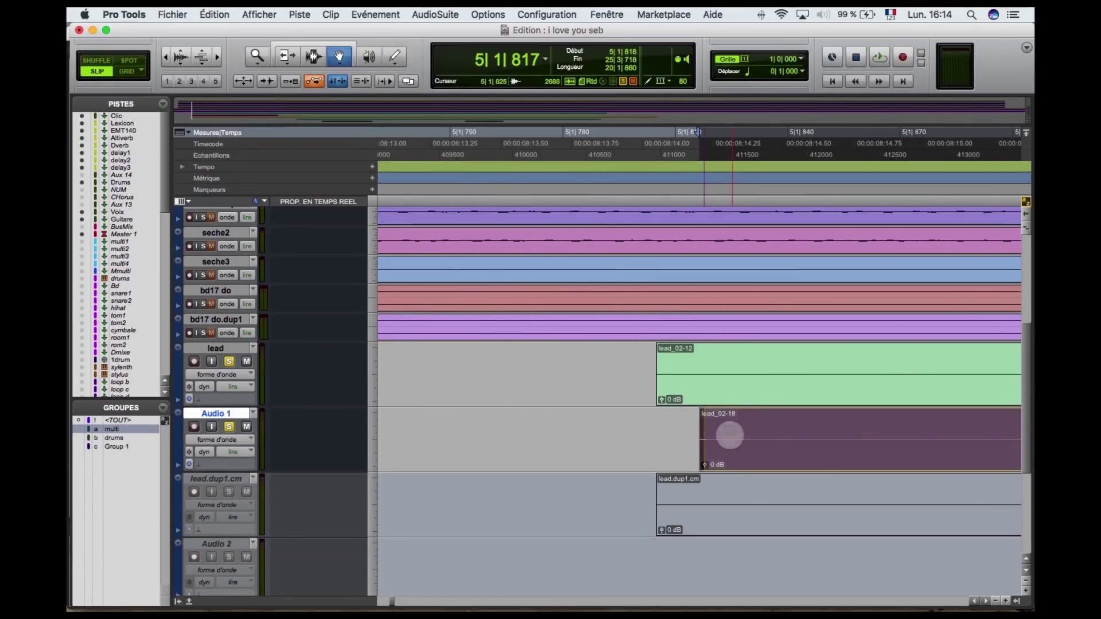
left_click_drag(732, 437, 736, 437)
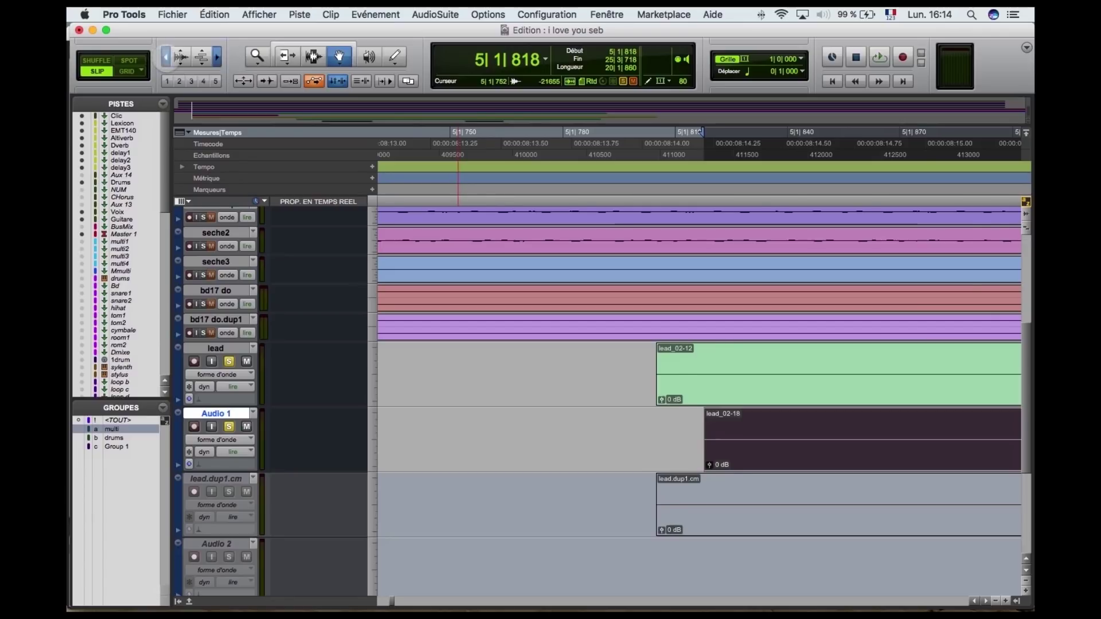
left_click(167, 56)
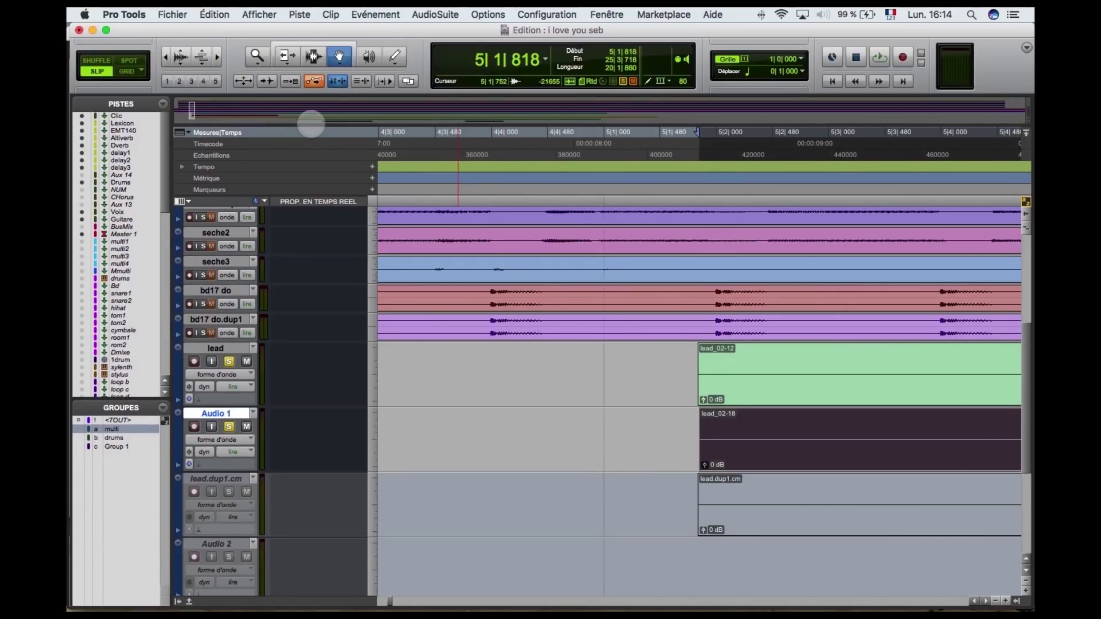
Play back the session, turn off solo on Audio 1 and lead while listening, and stop playback
key("space")
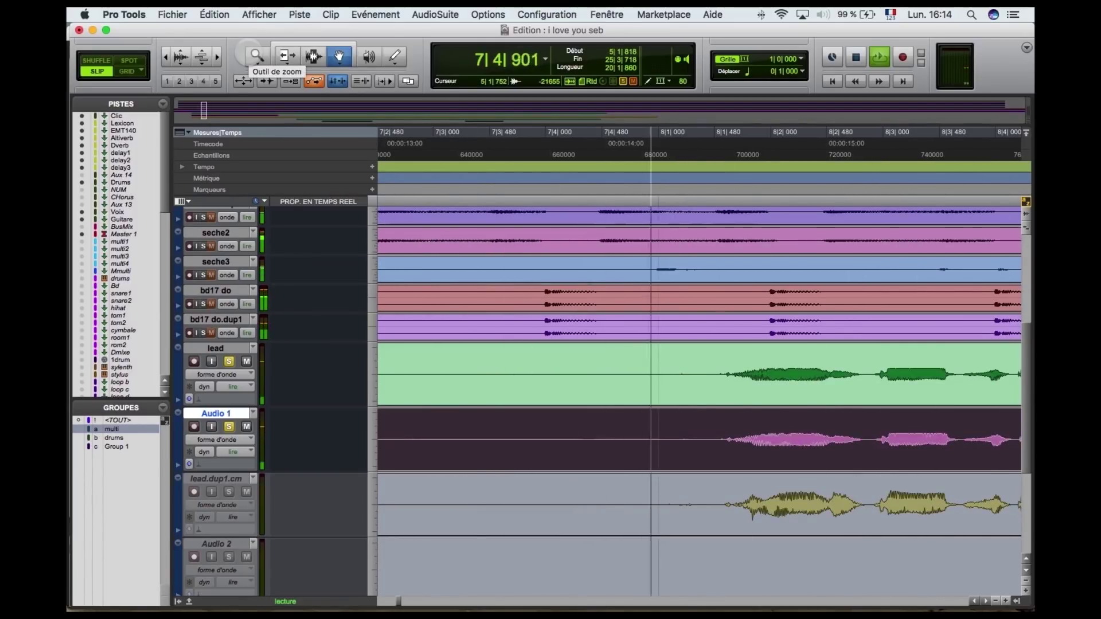
left_click(229, 427)
left_click(229, 361)
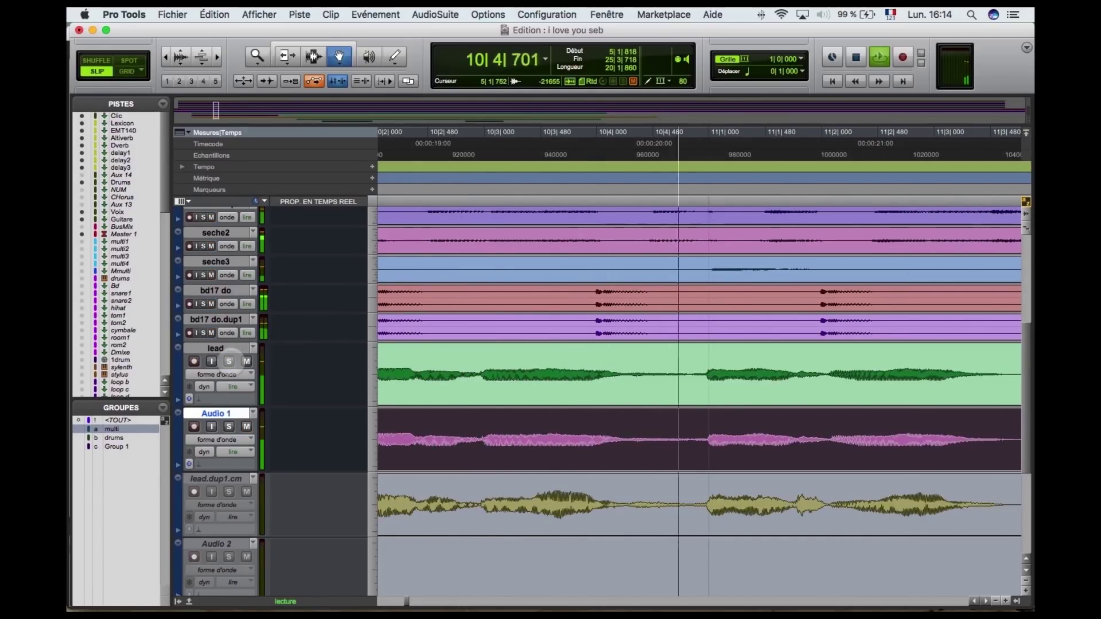
key("space")
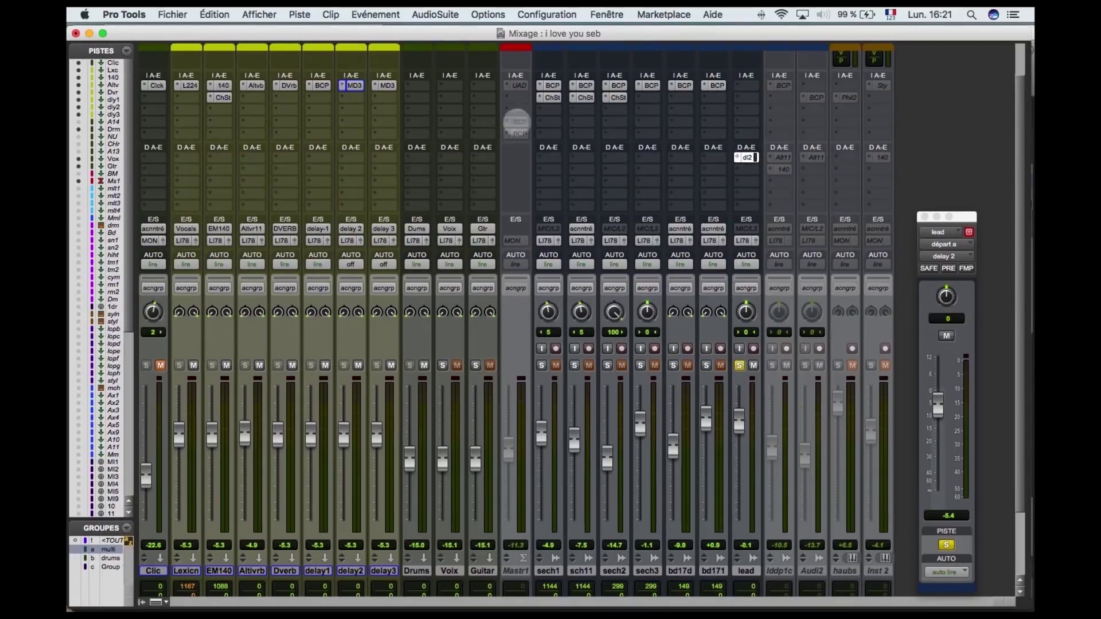
Open the Mod Delay III on the delay2 track and set both the L and R delay feedback to 15%
left_click(354, 85)
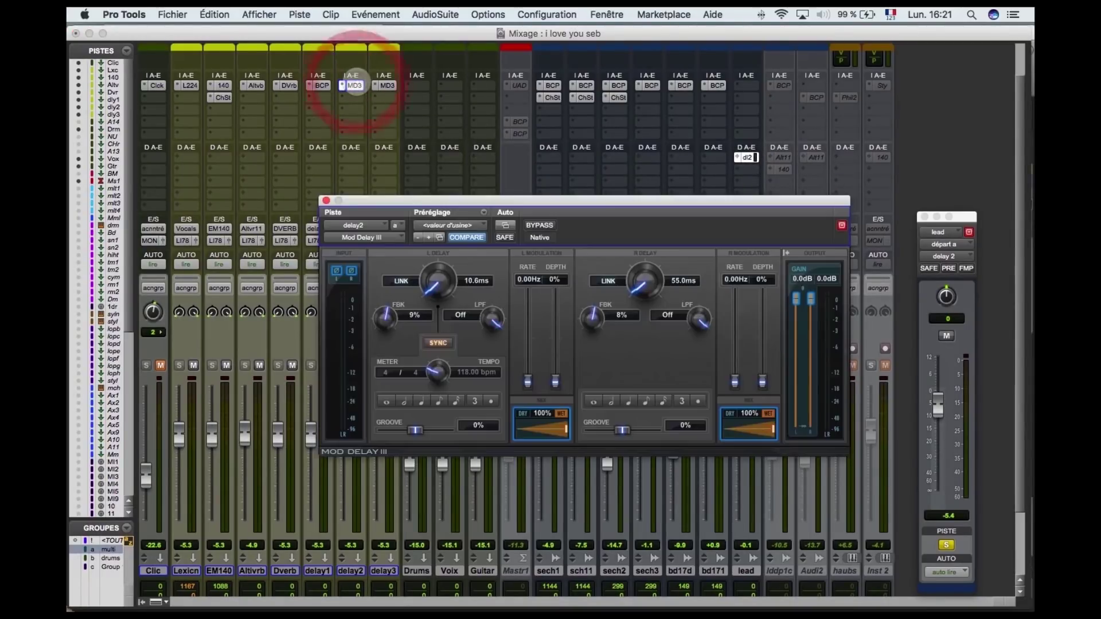
left_click_drag(619, 196, 526, 138)
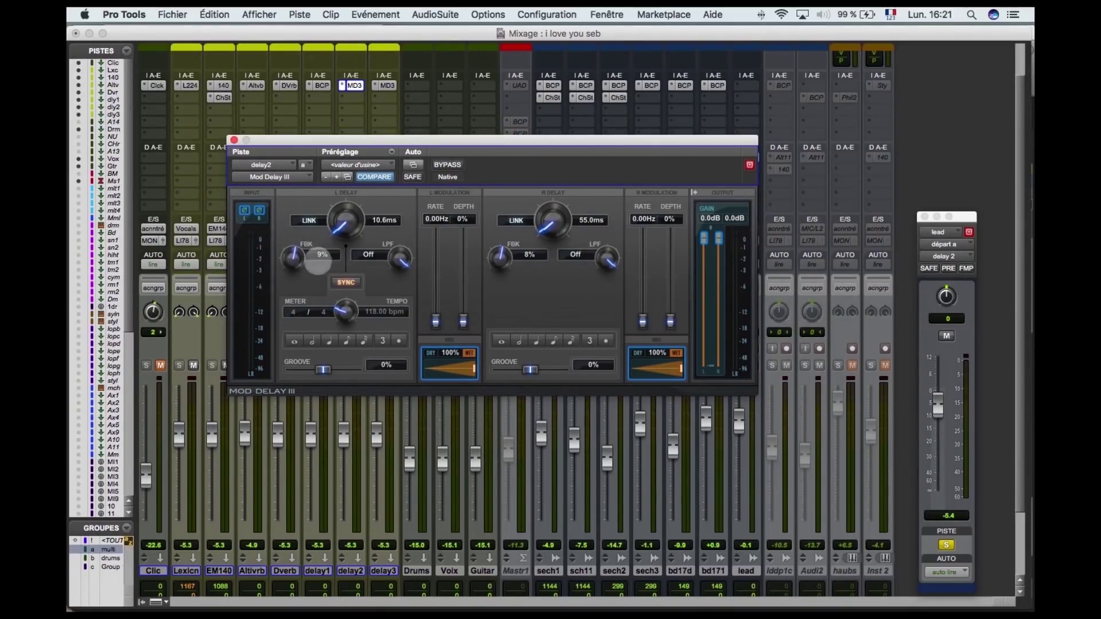
left_click(317, 251)
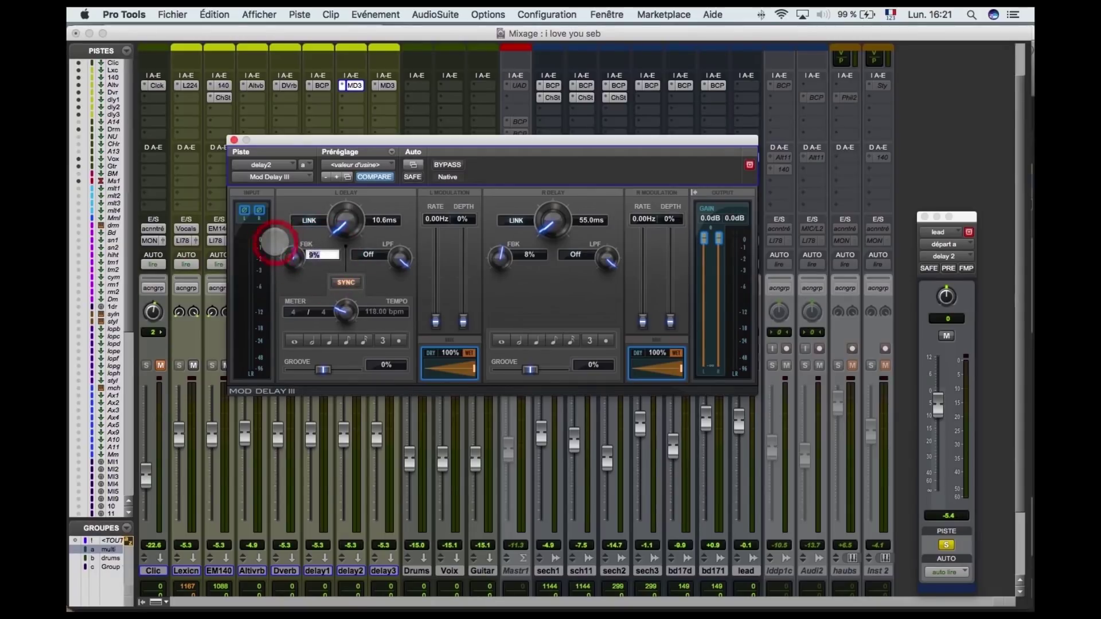
type("15")
key("Return")
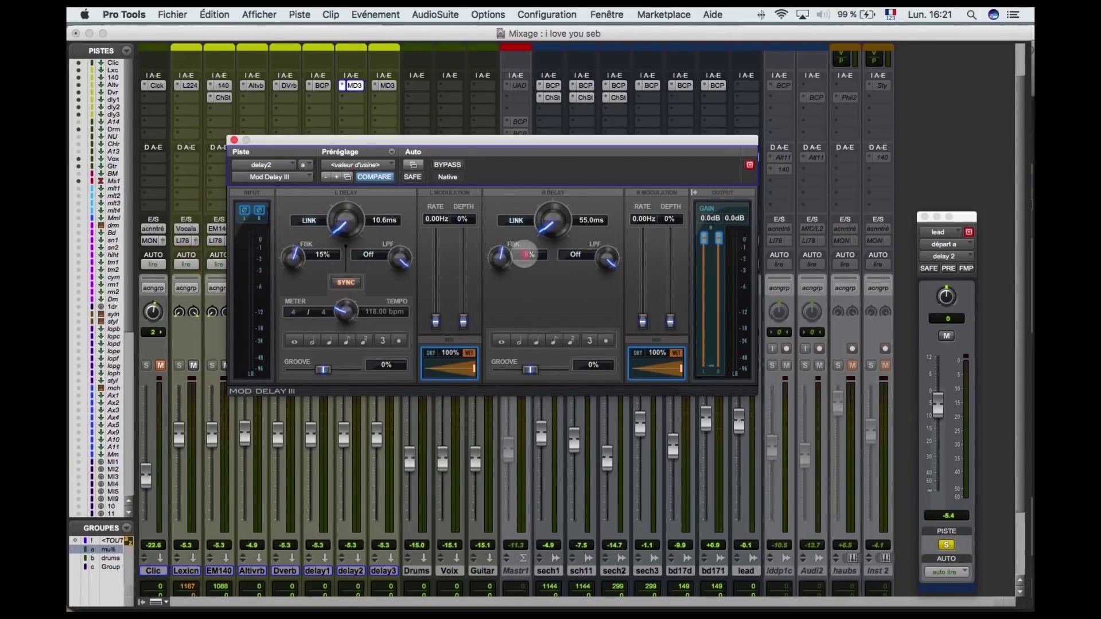
left_click(524, 254)
type("15")
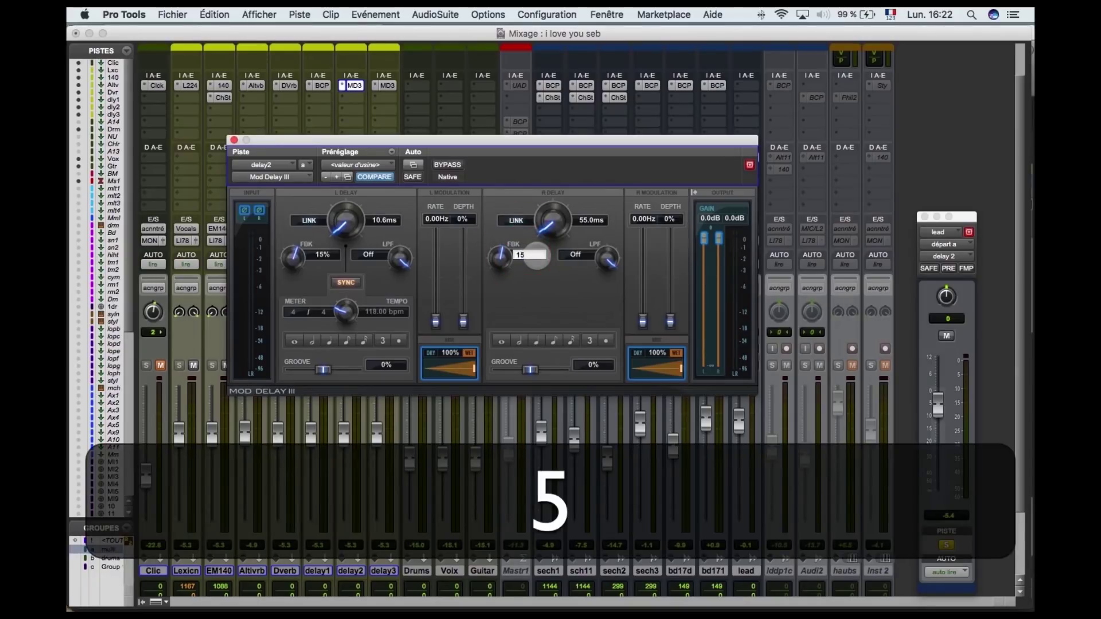
key("Return")
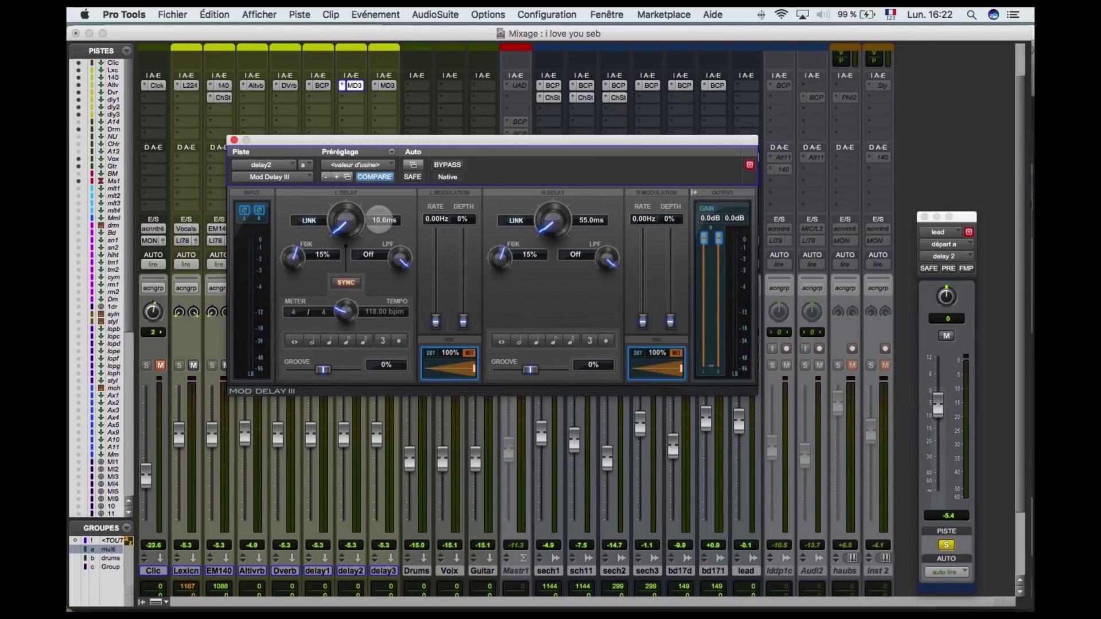
Set the Mod Delay III delay times to 12.6 ms for L and 40 ms for R
left_click(379, 220)
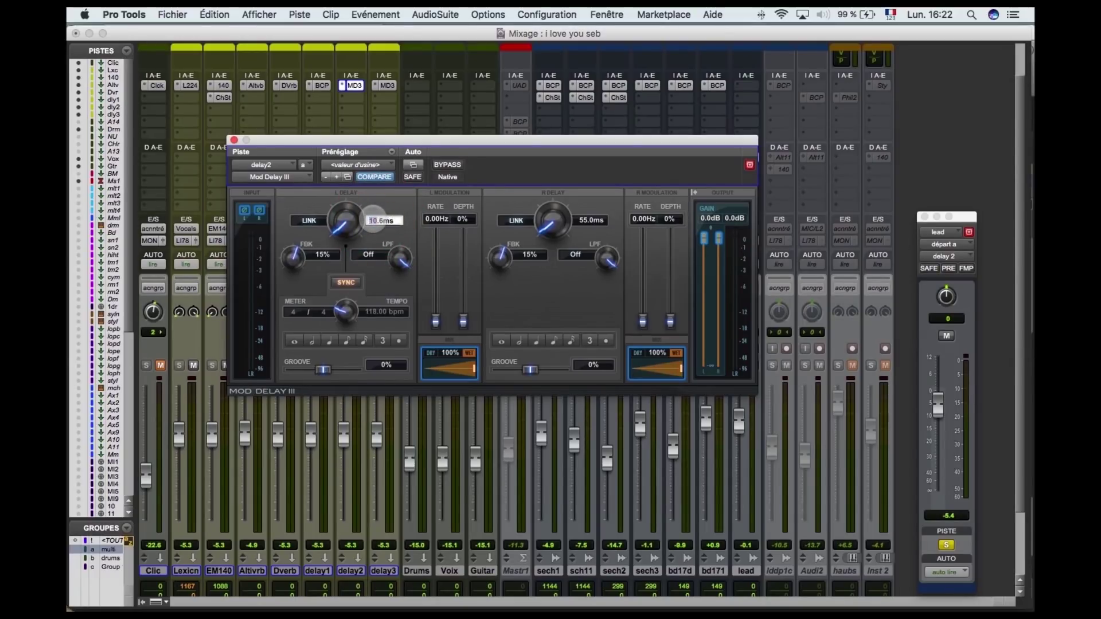
type("2")
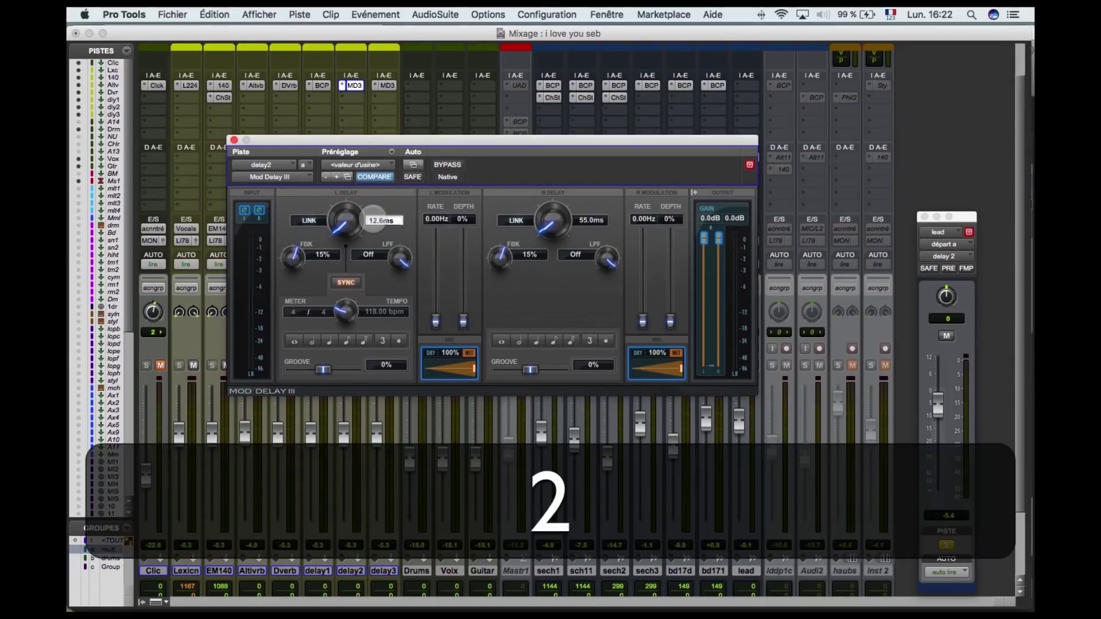
key("Return")
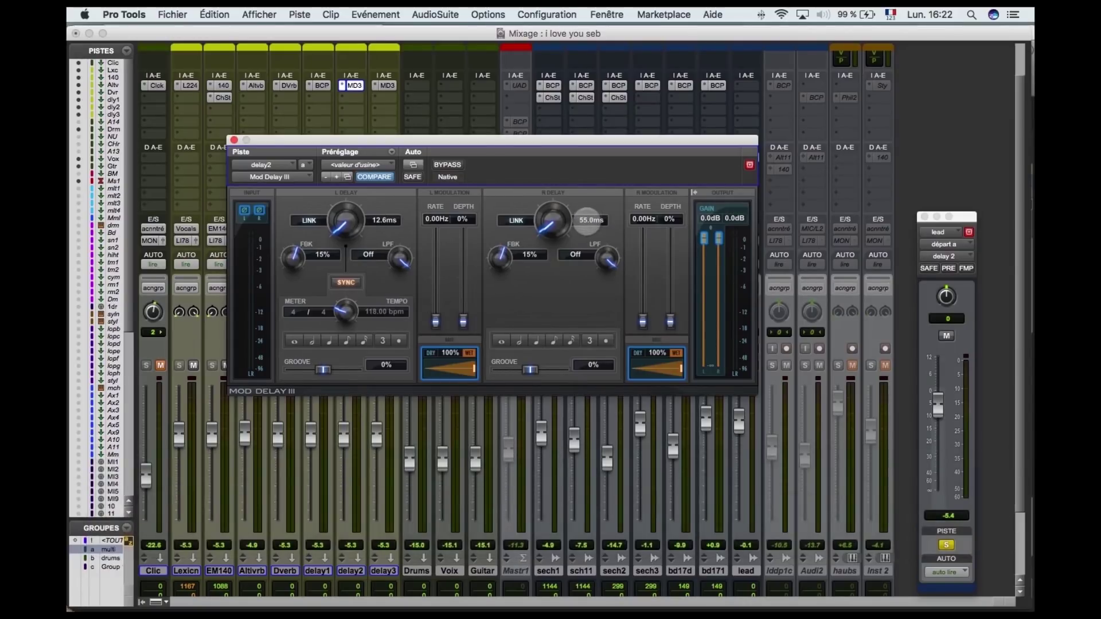
left_click(587, 222)
left_click(580, 221)
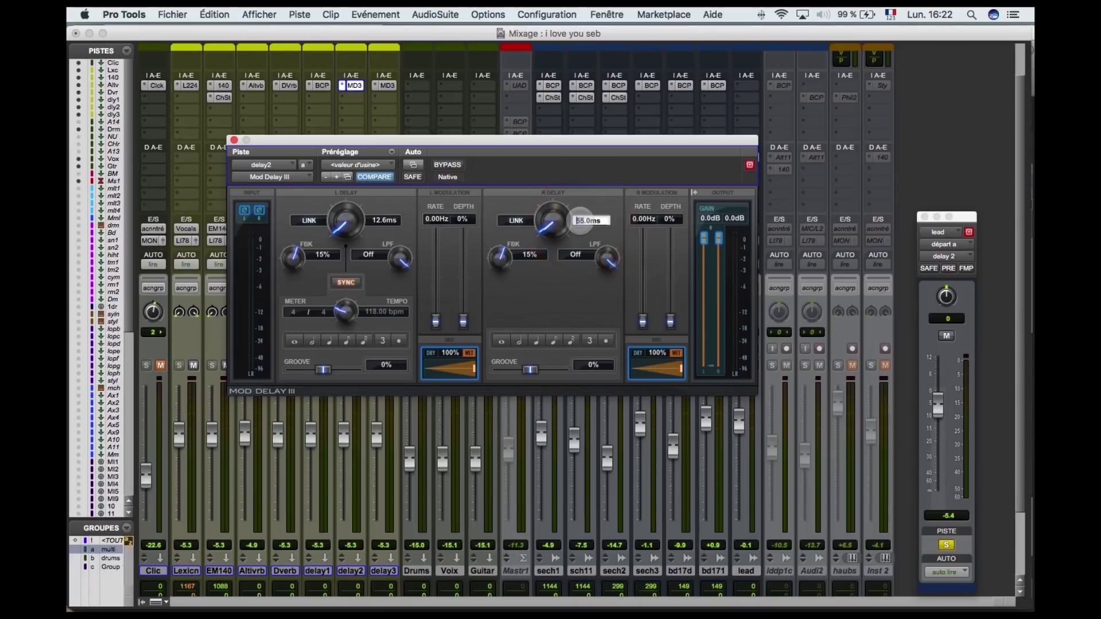
type("40")
key("Return")
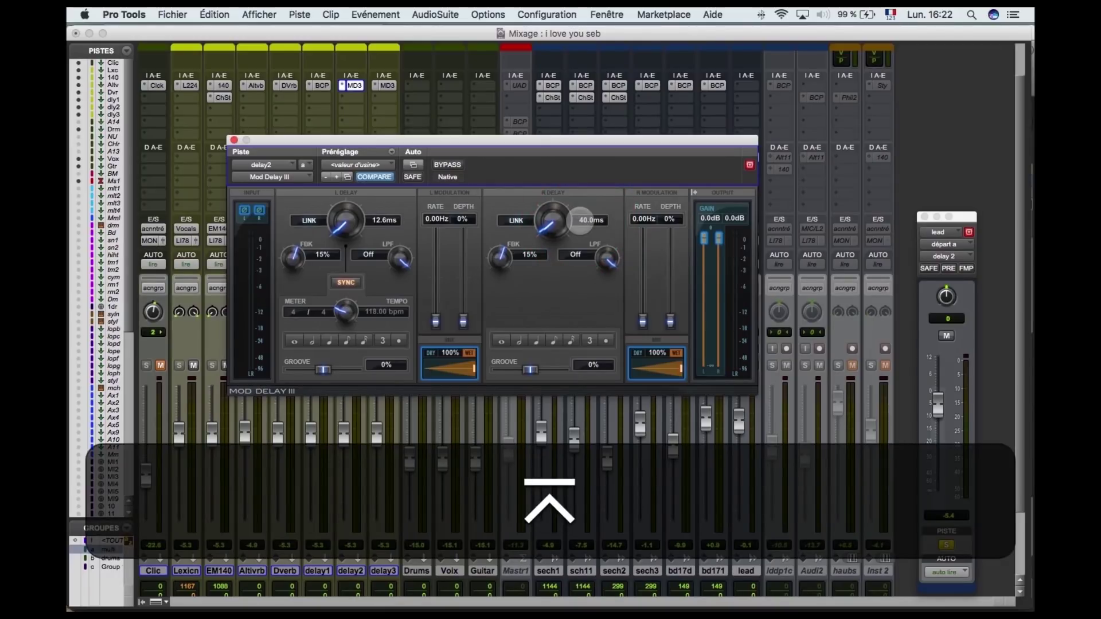
Lower the lead track's delay 2 send to about -7.8 dB and make the send pre-fader, moving the Mod Delay III window clear of lead's strip
left_click_drag(937, 404, 938, 418)
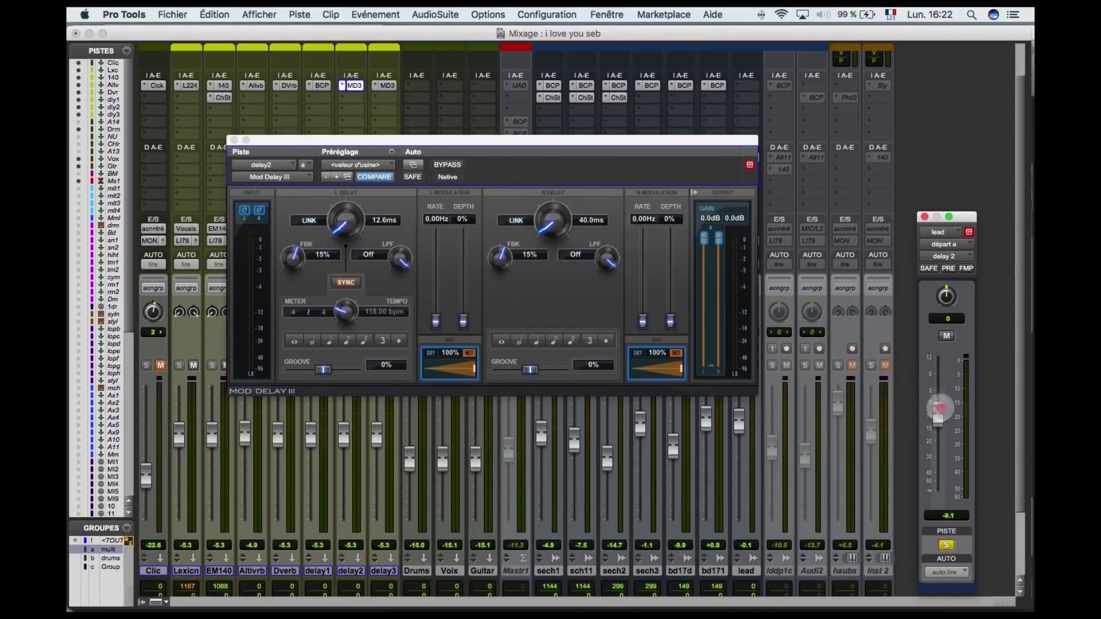
left_click_drag(638, 140, 533, 39)
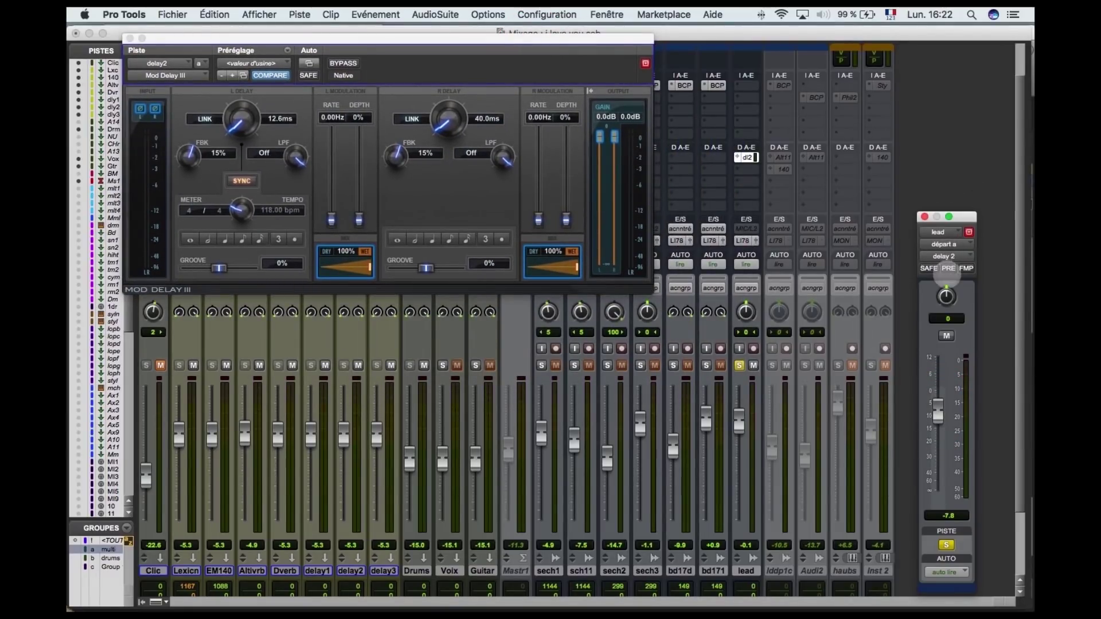
left_click(948, 268)
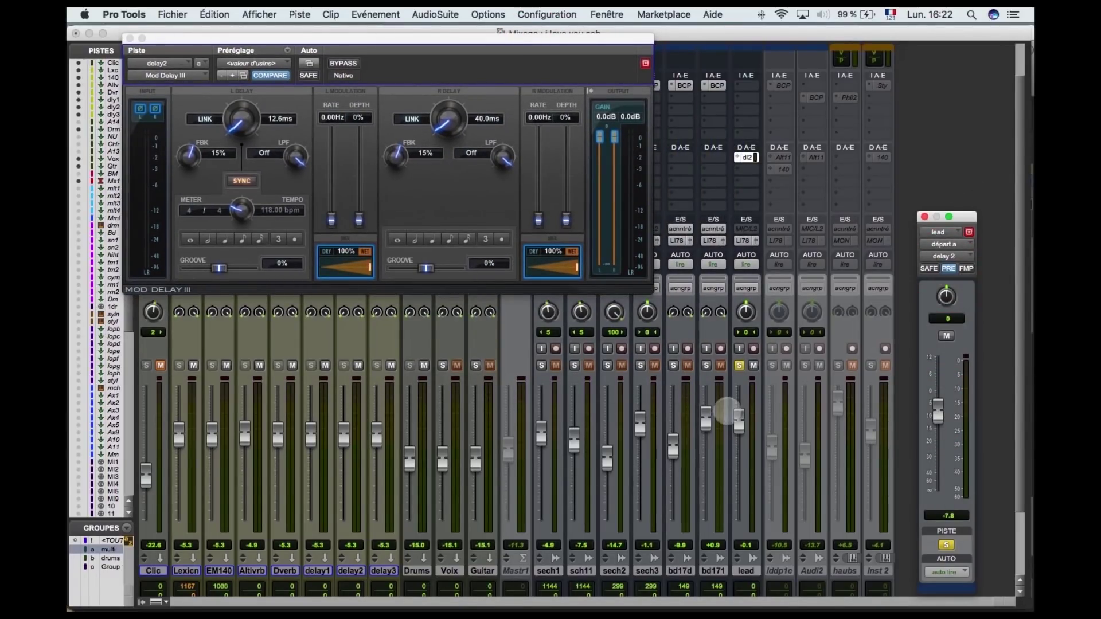
Audition only the delayed signal with the lead fader at minus infinity, raising the delay 2 send to about +3.3 dB during playback
left_click_drag(738, 422, 741, 577)
key("space")
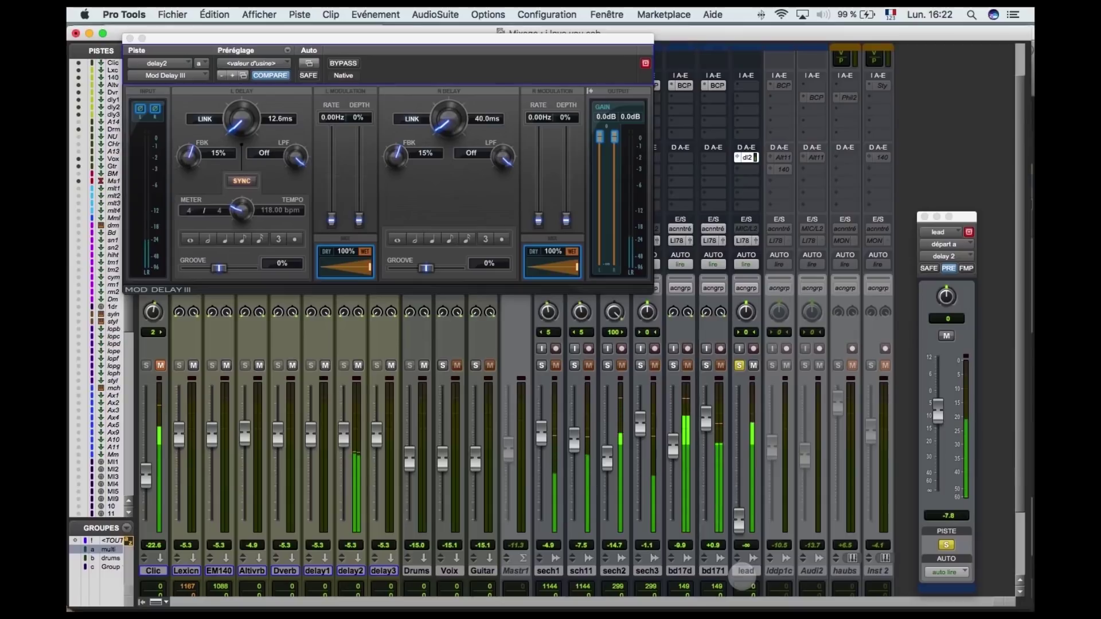
left_click_drag(938, 413, 938, 388)
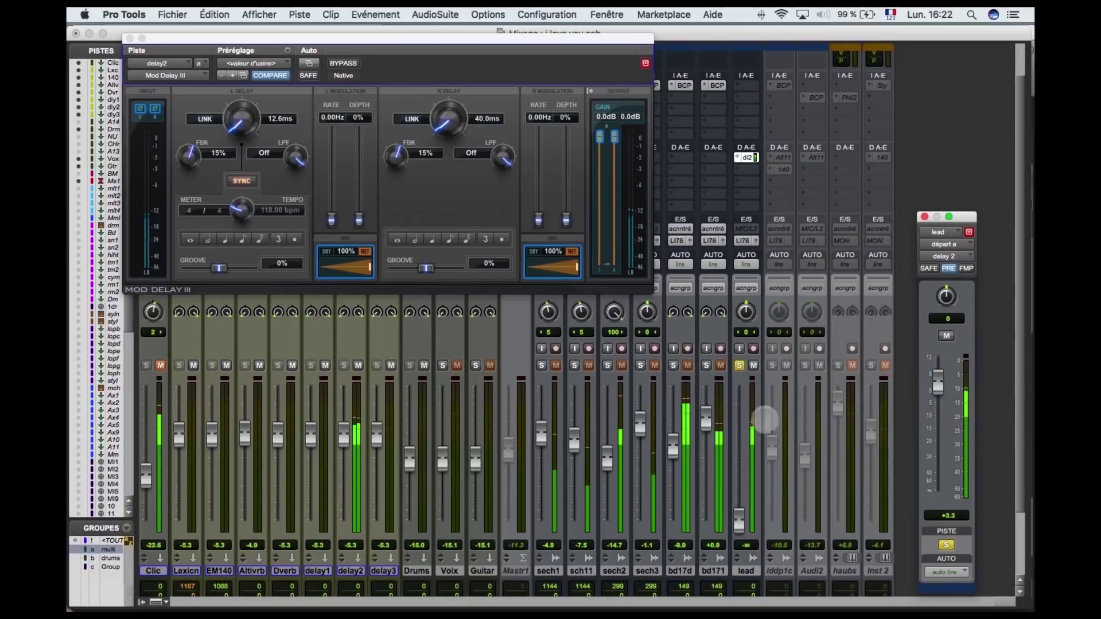
key("space")
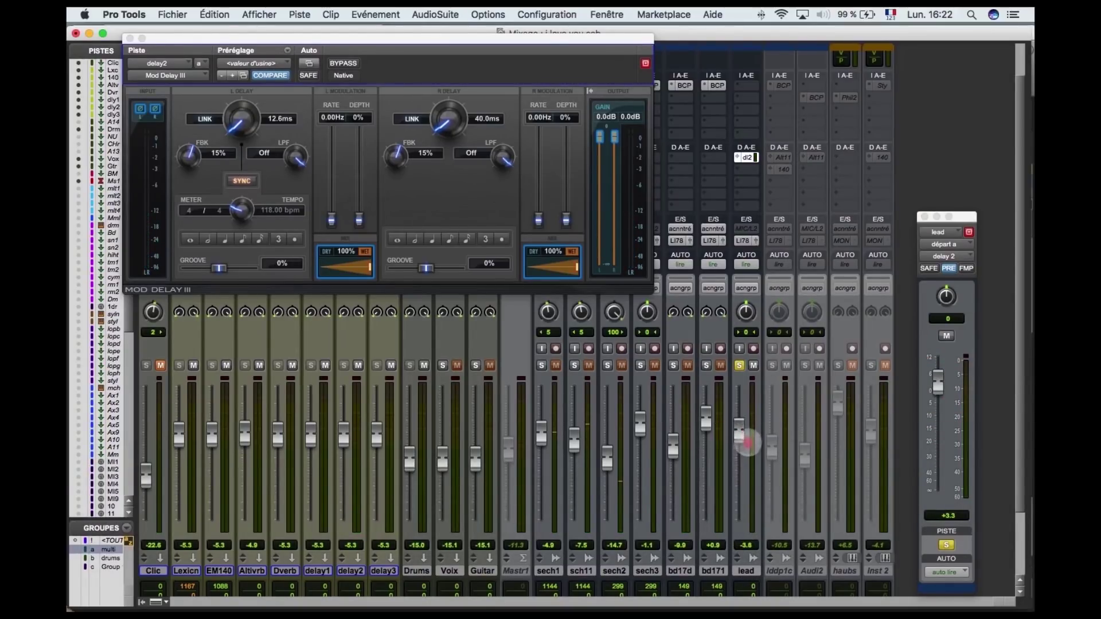
Balance the unsoloed lead in the full mix during playback, with its fader at about +2.1 dB and the delay 2 send at about +0.2 dB
left_click_drag(742, 535, 741, 527)
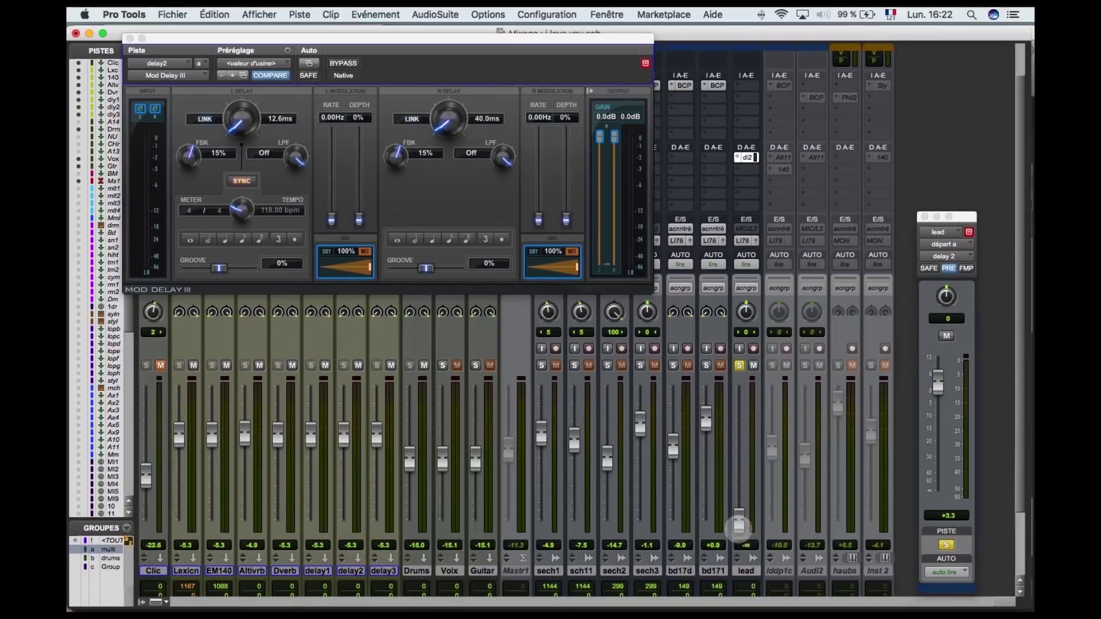
key("space")
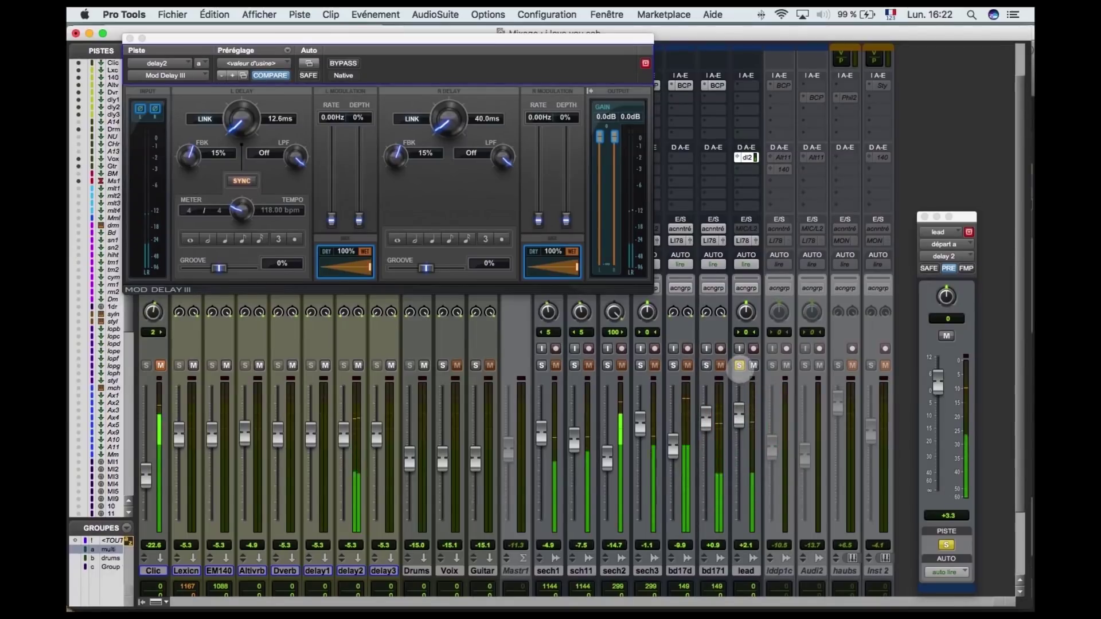
left_click(738, 365)
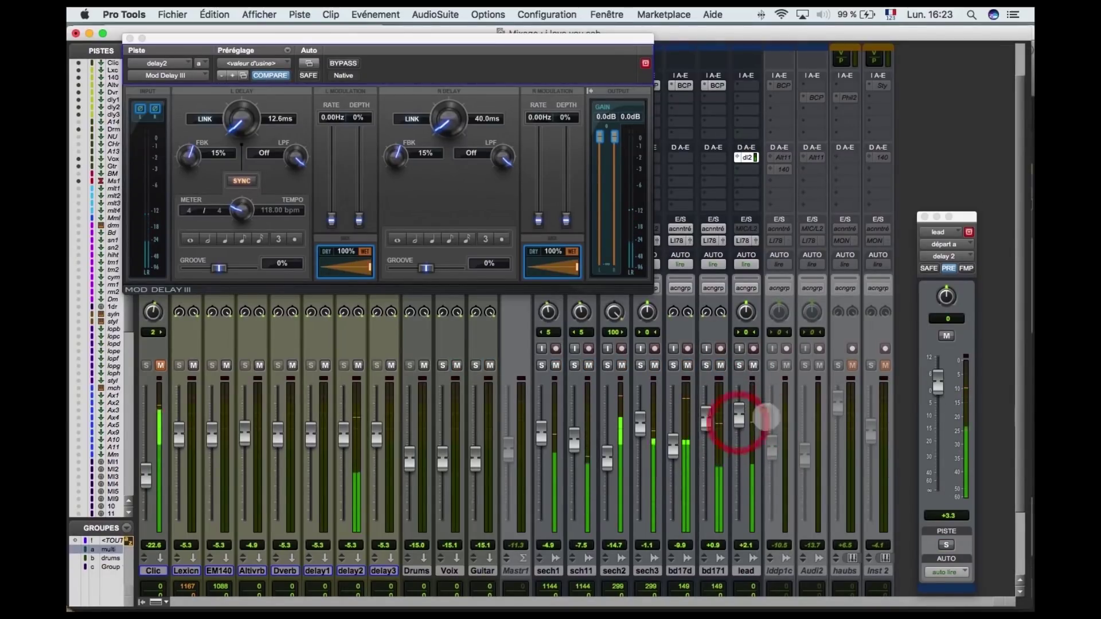
left_click(935, 388)
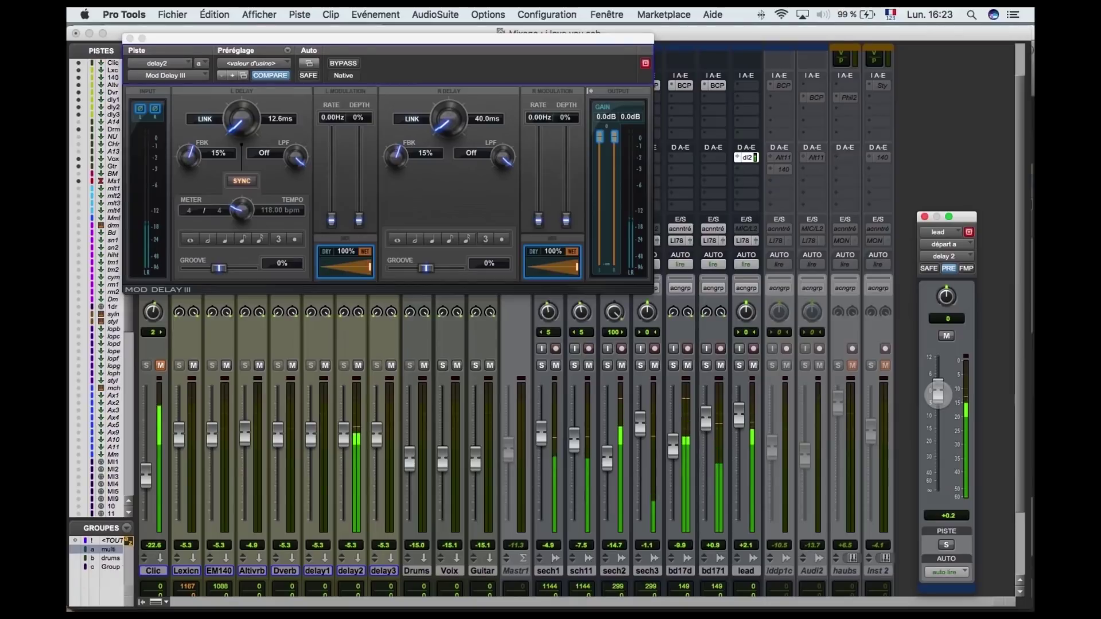
key("space")
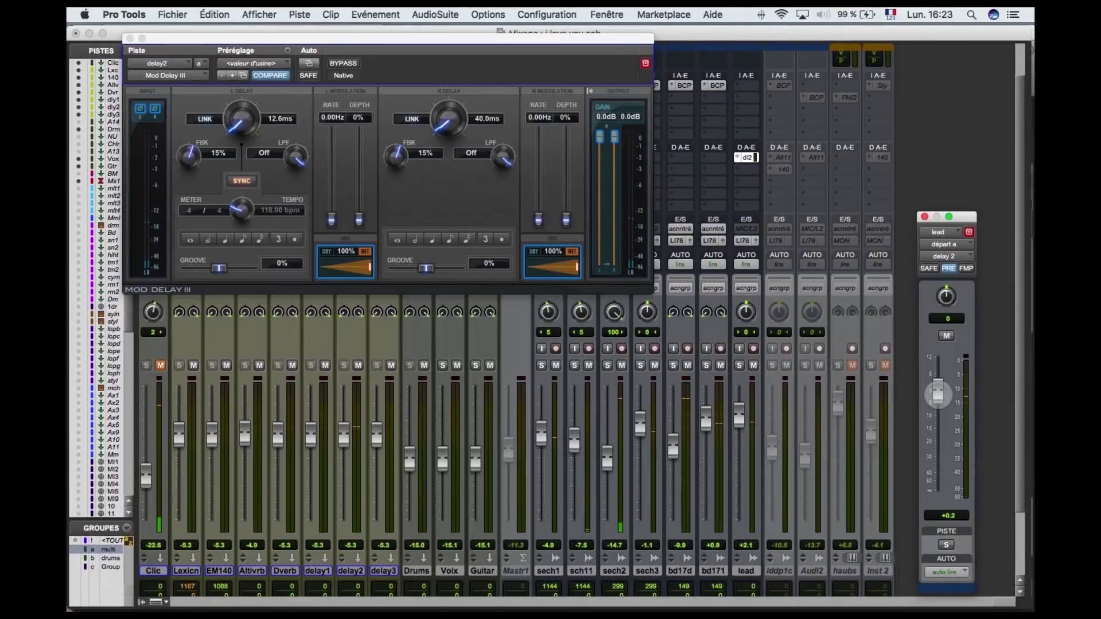